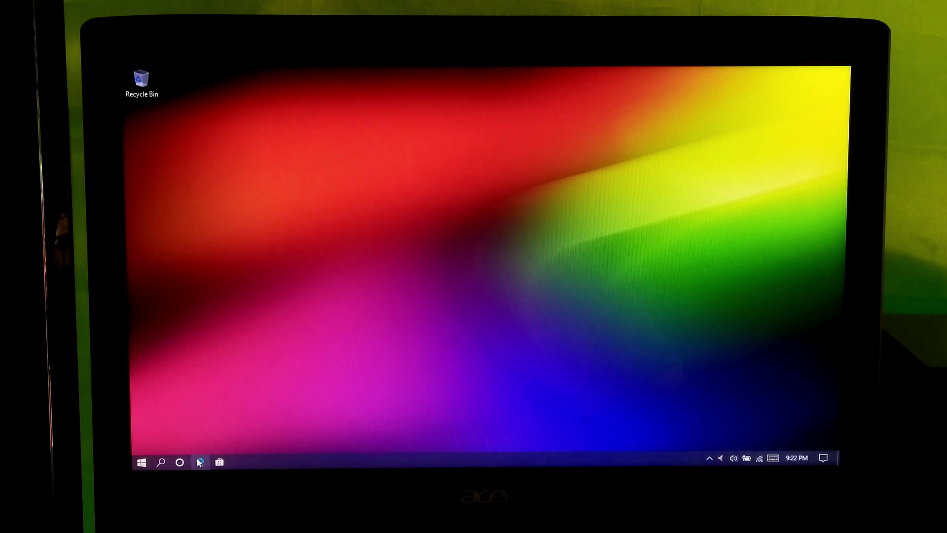
Search Edge for 'bleachbit' and go to the Download page on bleachbit.org.
click(199, 461)
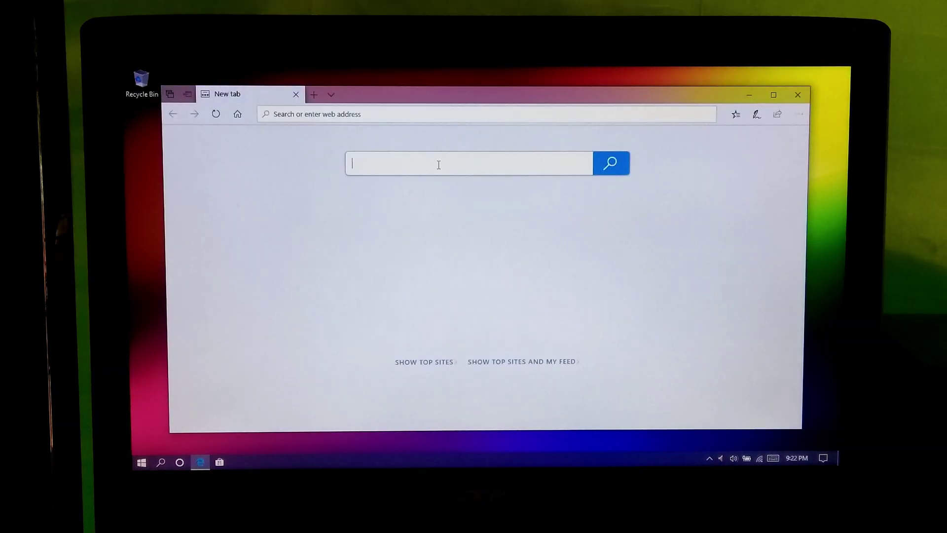
text(bleachbi)
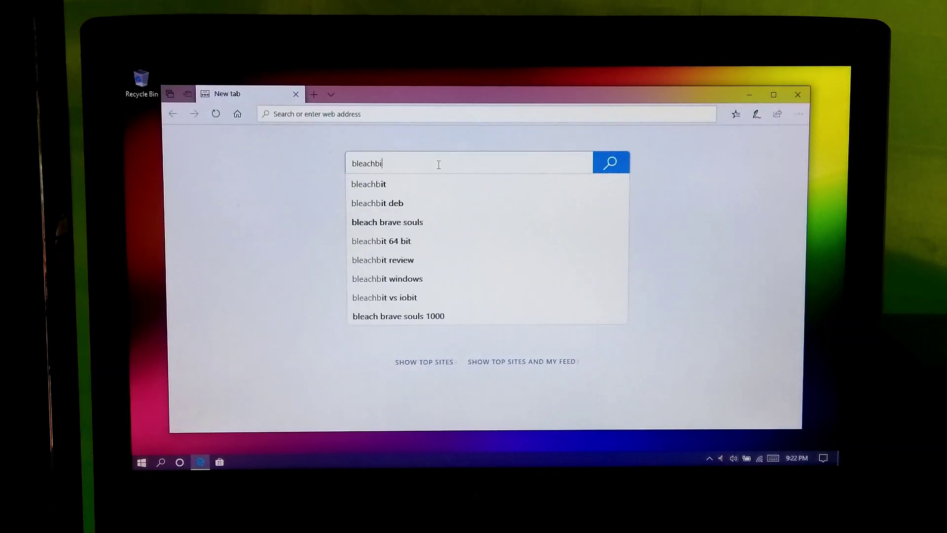
text(t)
key(Return)
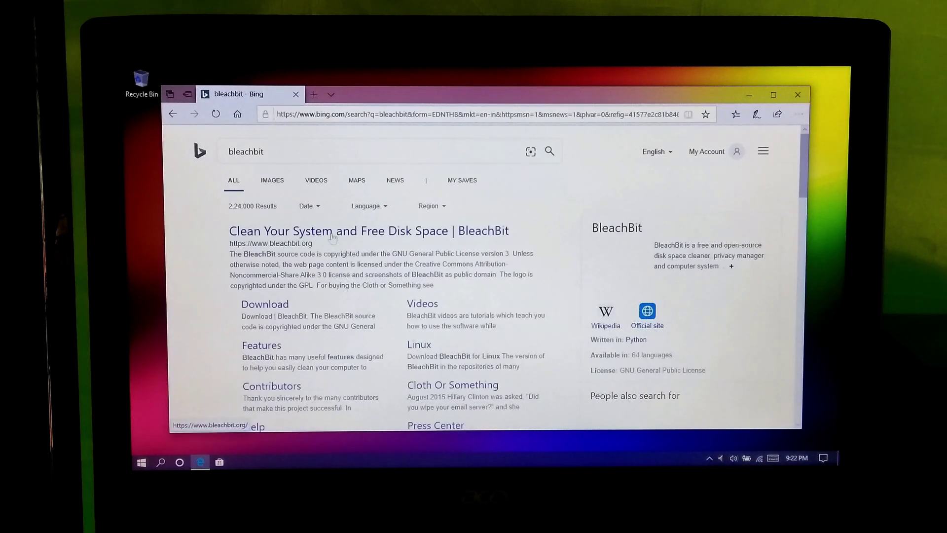
click(385, 236)
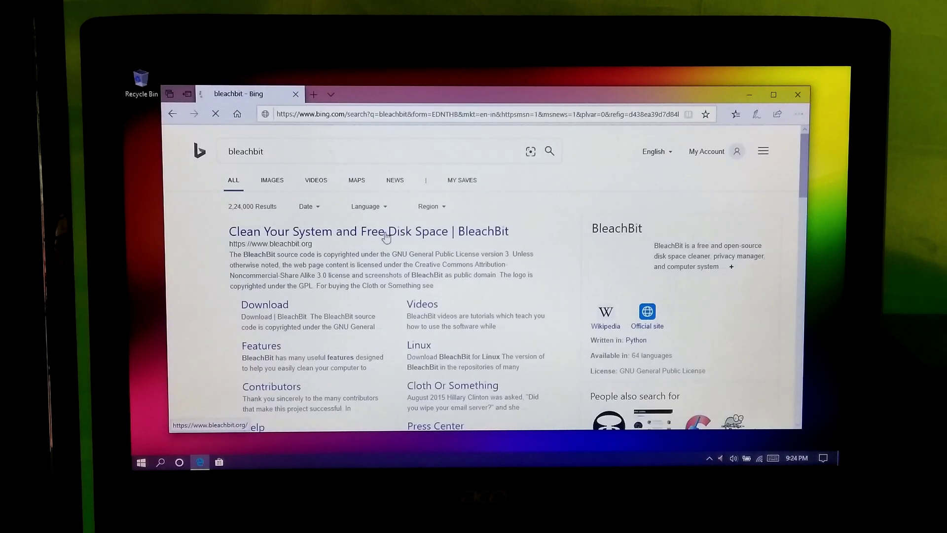
scroll(385, 232, down, 1)
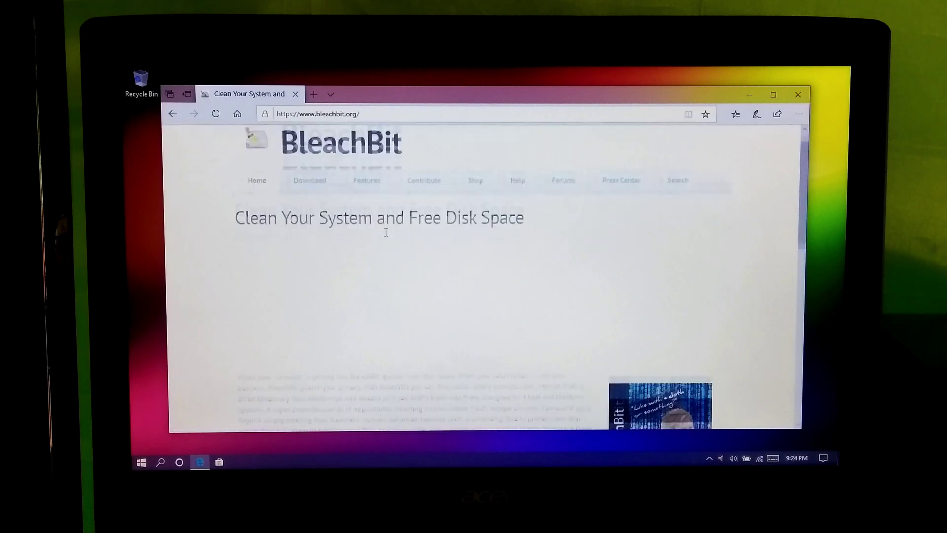
scroll(386, 233, down, 2)
scroll(386, 232, down, 1)
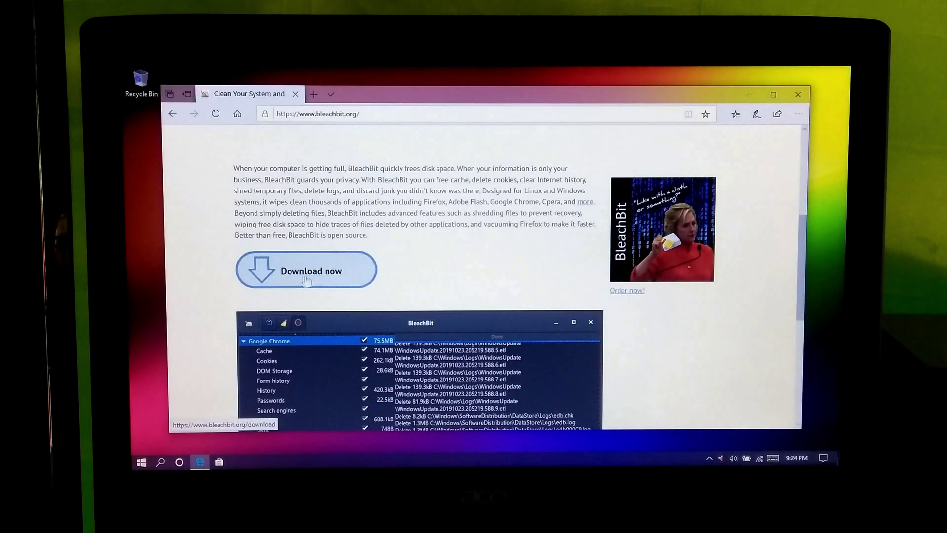
scroll(305, 275, down, 1)
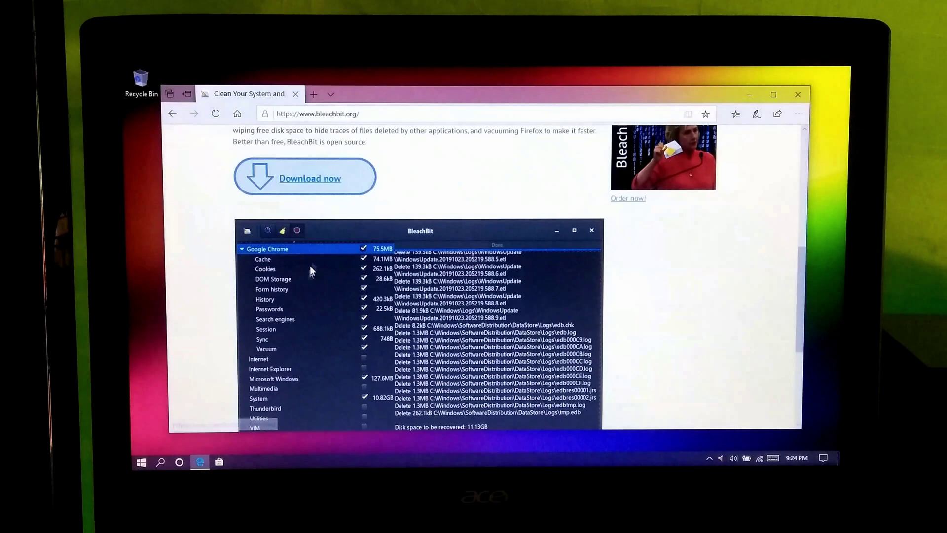
click(354, 190)
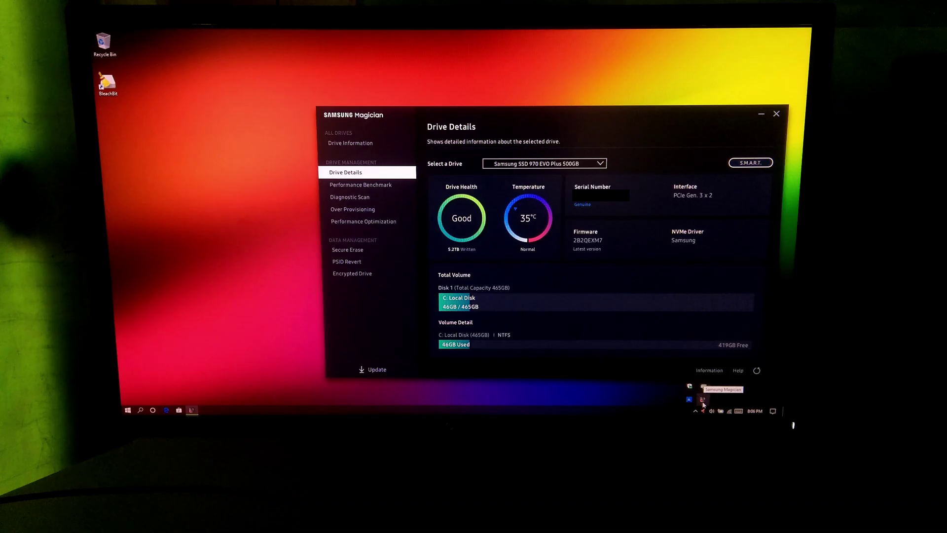
Show the Samsung SSD's details in Magician and launch BleachBit with administrator approval.
click(703, 400)
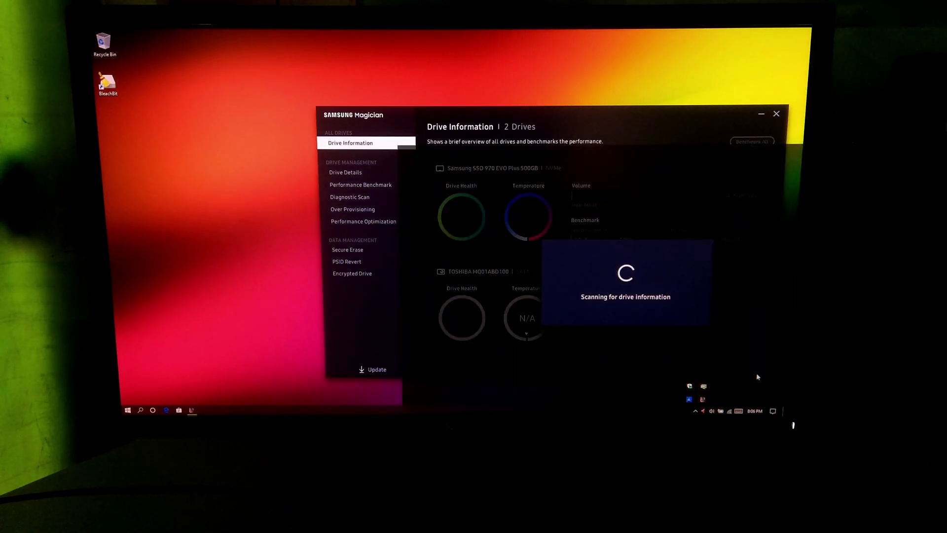
click(370, 173)
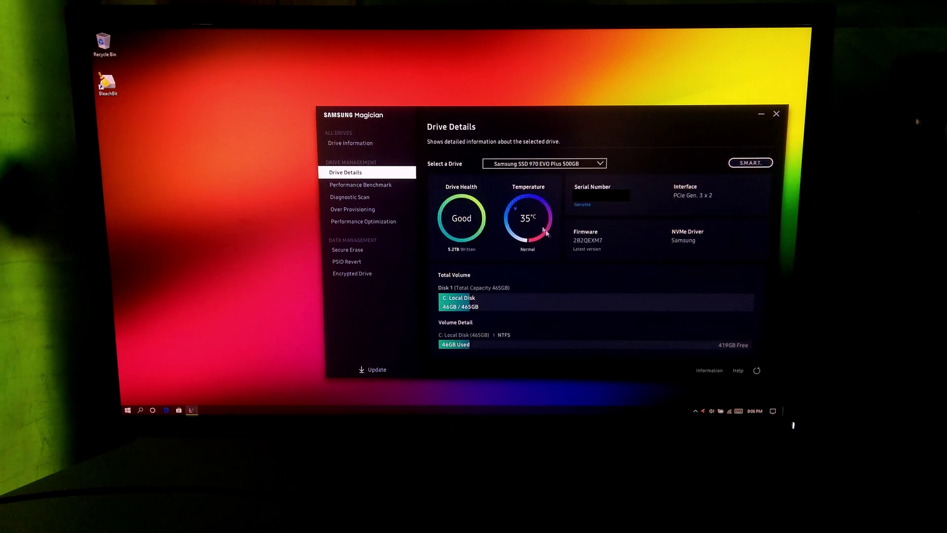
double_click(109, 83)
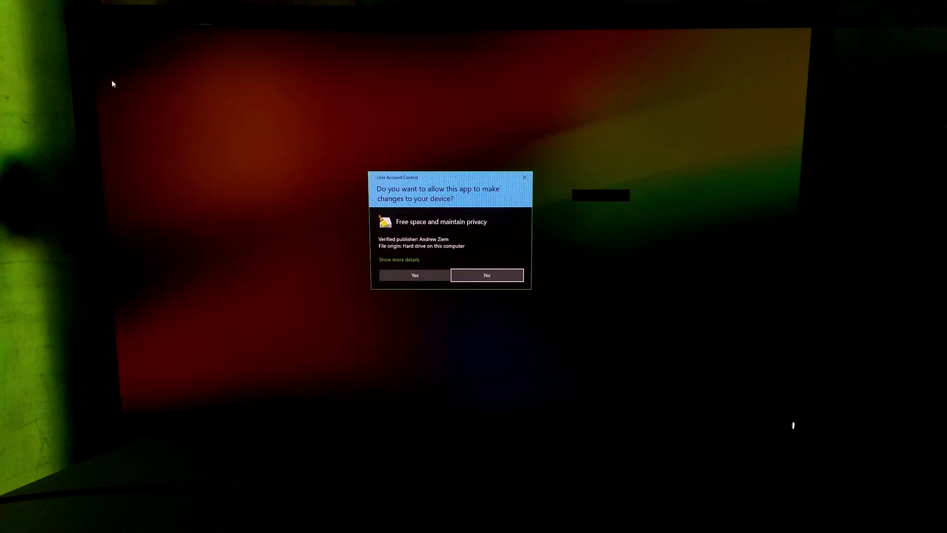
click(416, 274)
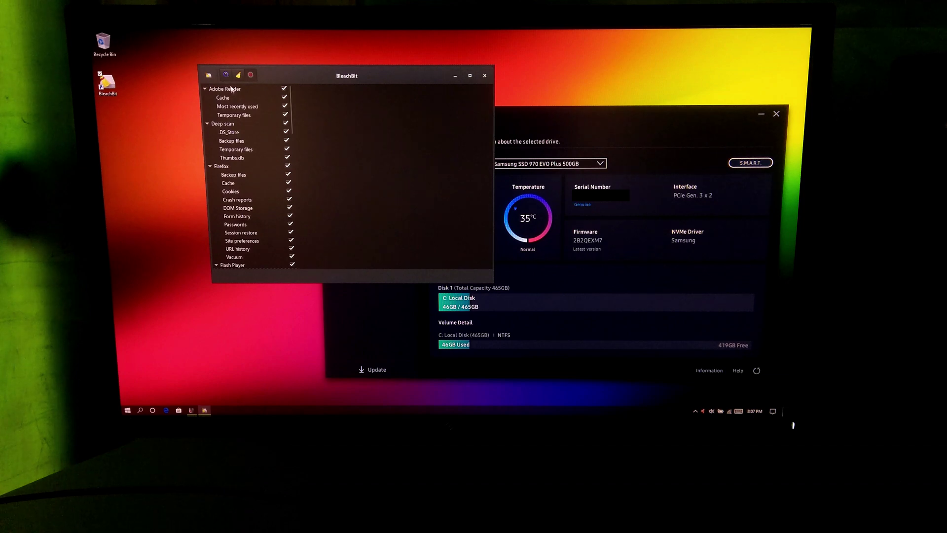
Preview the BleachBit cleanup (about 46.3MB) and run the clean, confirming permanent deletion.
click(226, 74)
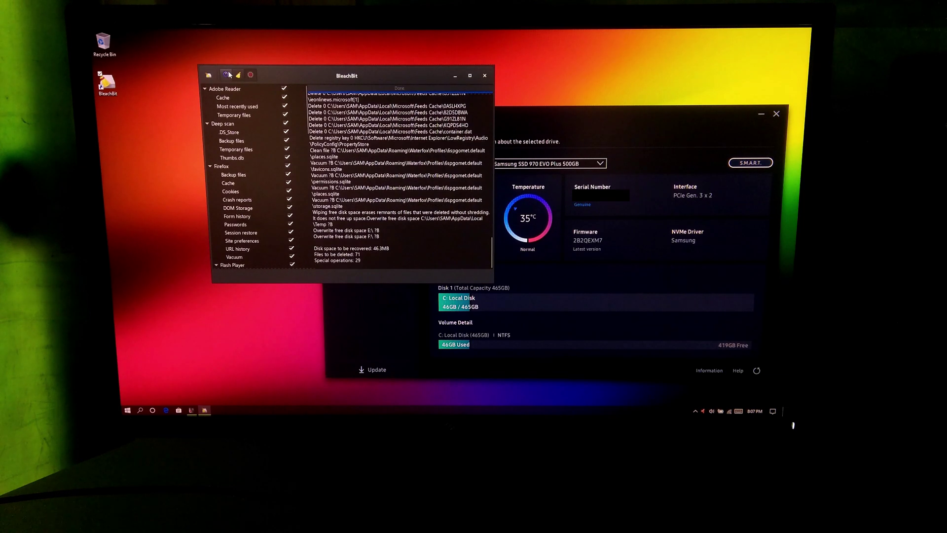
click(239, 75)
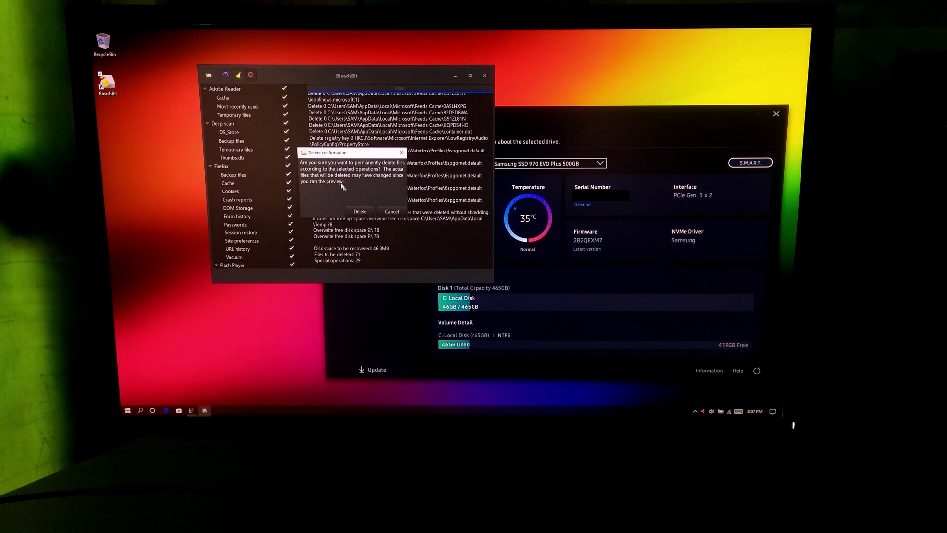
click(359, 211)
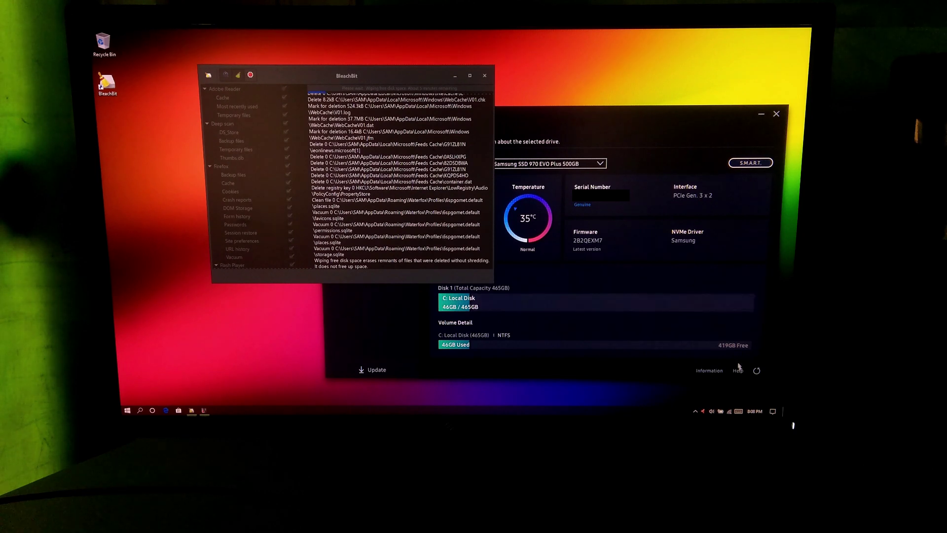
Recheck the system drive's details in Magician, then bring BleachBit forward and close it.
click(754, 372)
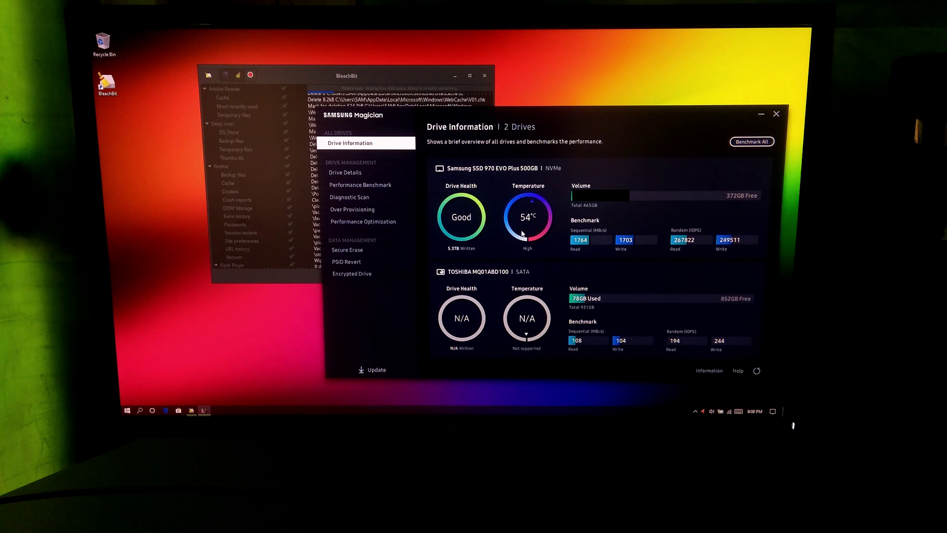
click(347, 173)
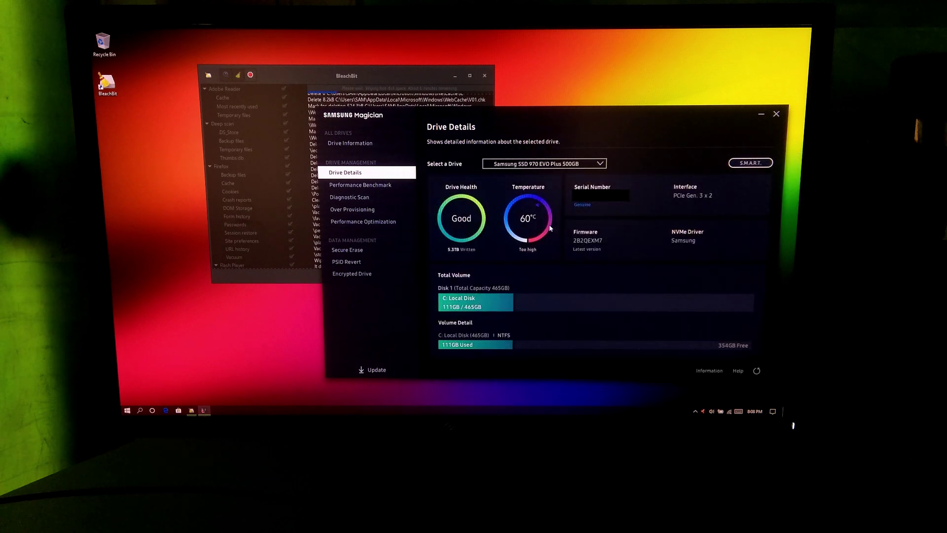
click(251, 77)
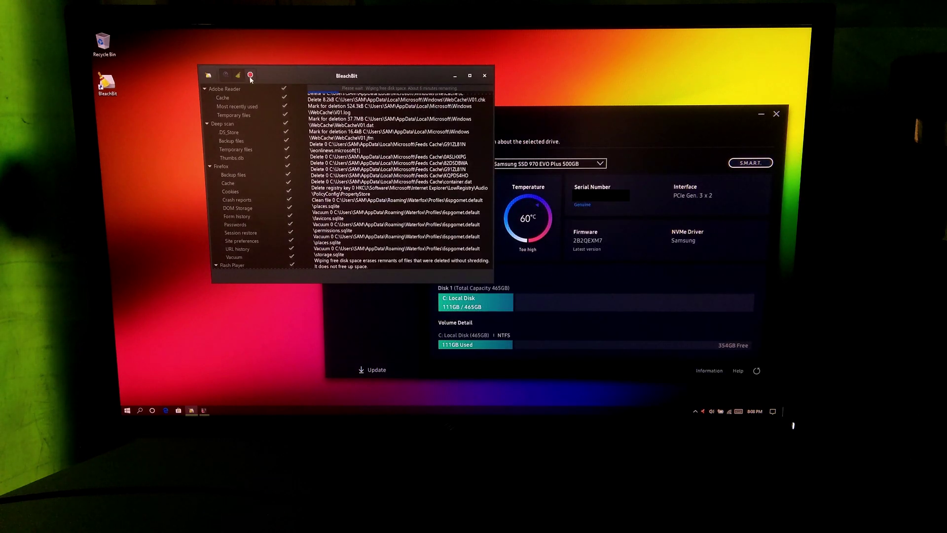
click(250, 77)
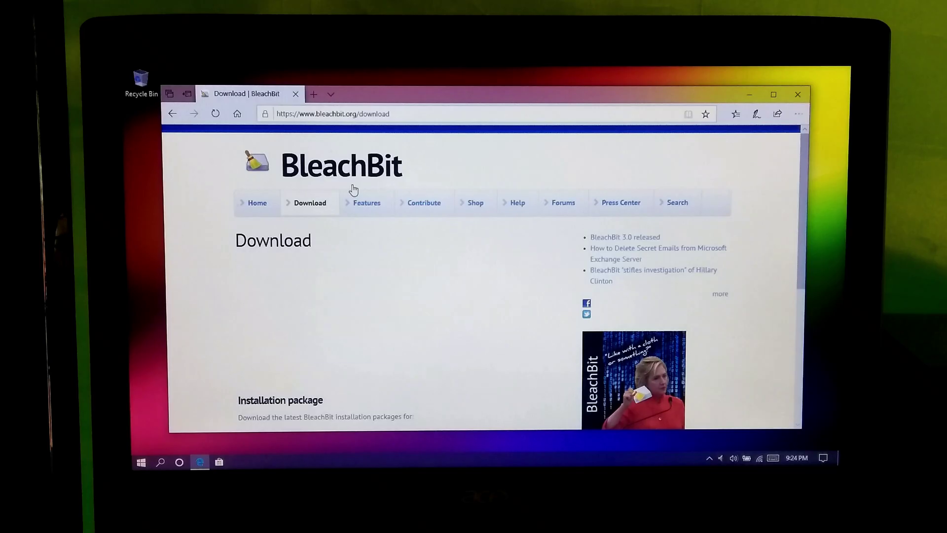
scroll(352, 185, down, 5)
scroll(351, 185, down, 1)
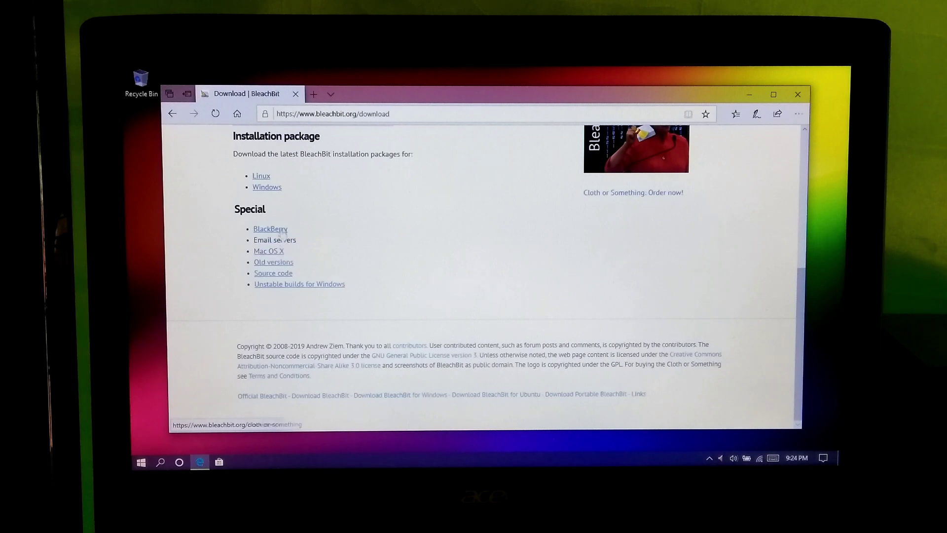
Download BleachBit-3.0-setup.exe to the Desktop, then close Edge.
click(268, 188)
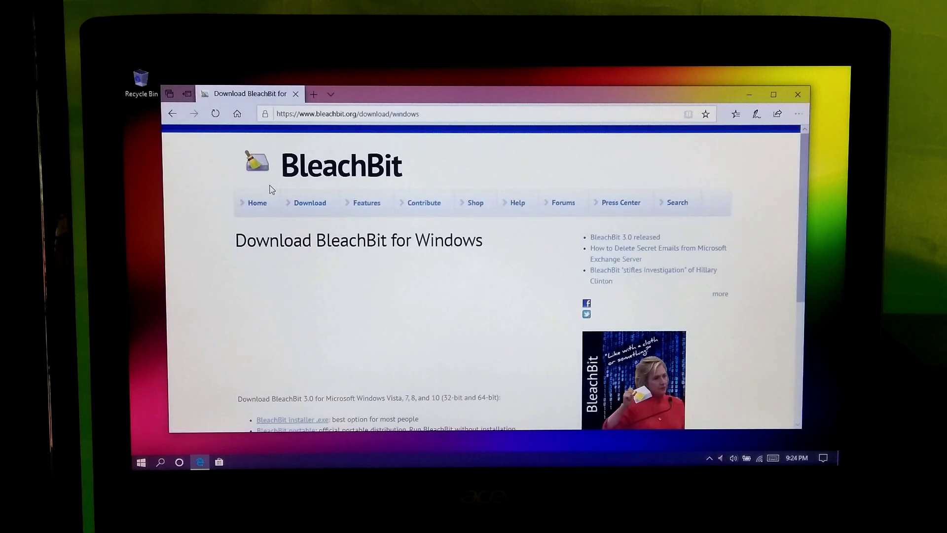
scroll(370, 289, down, 2)
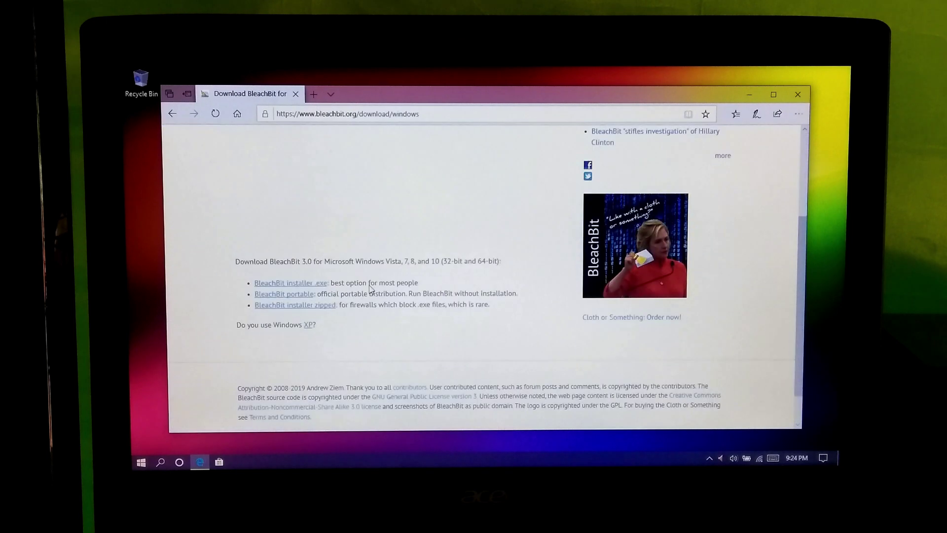
click(316, 284)
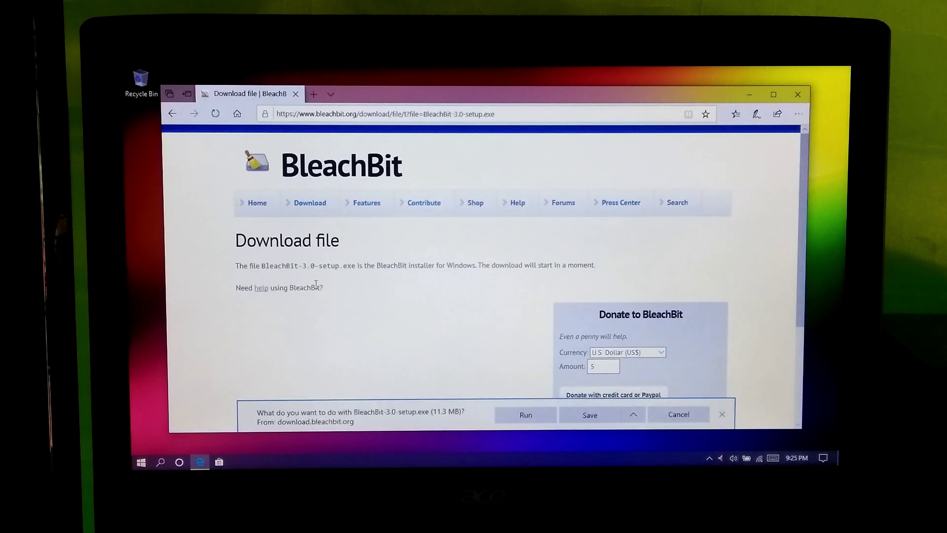
click(632, 414)
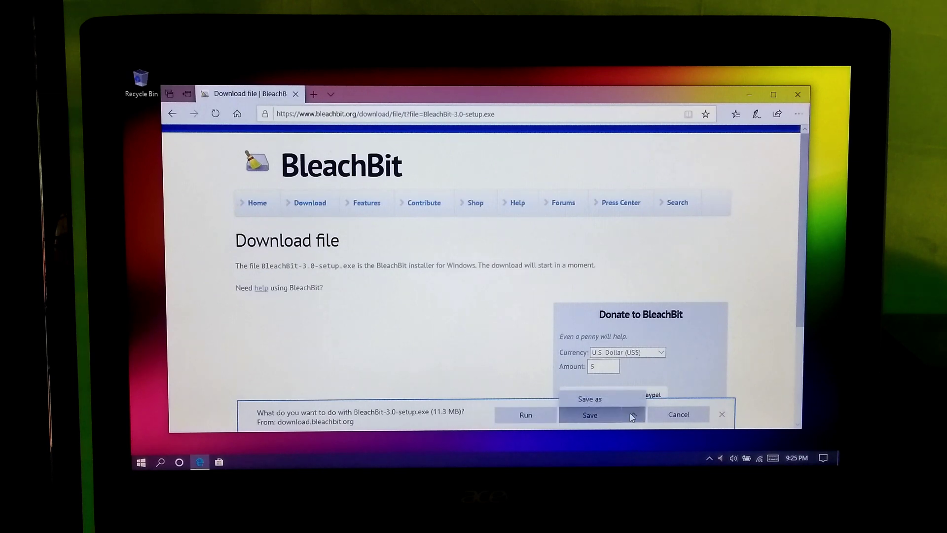
click(590, 399)
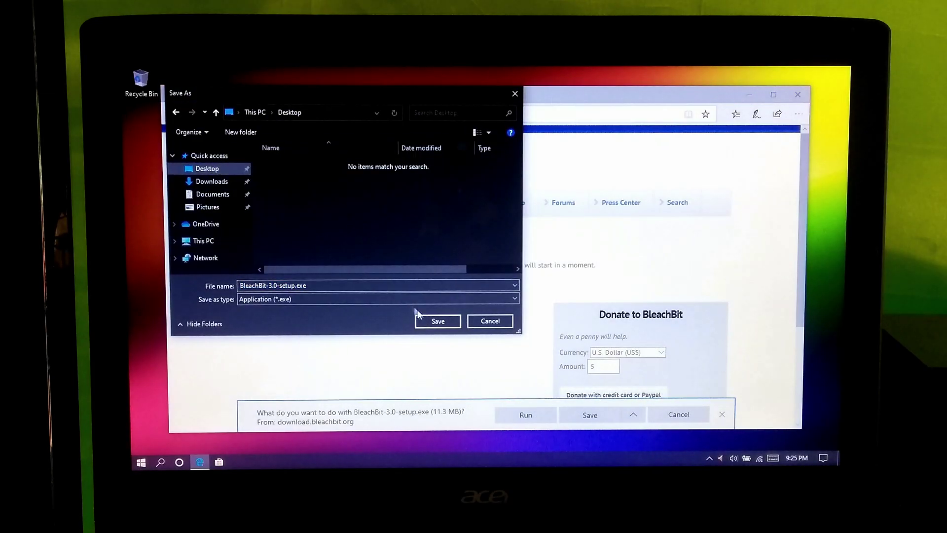
click(431, 322)
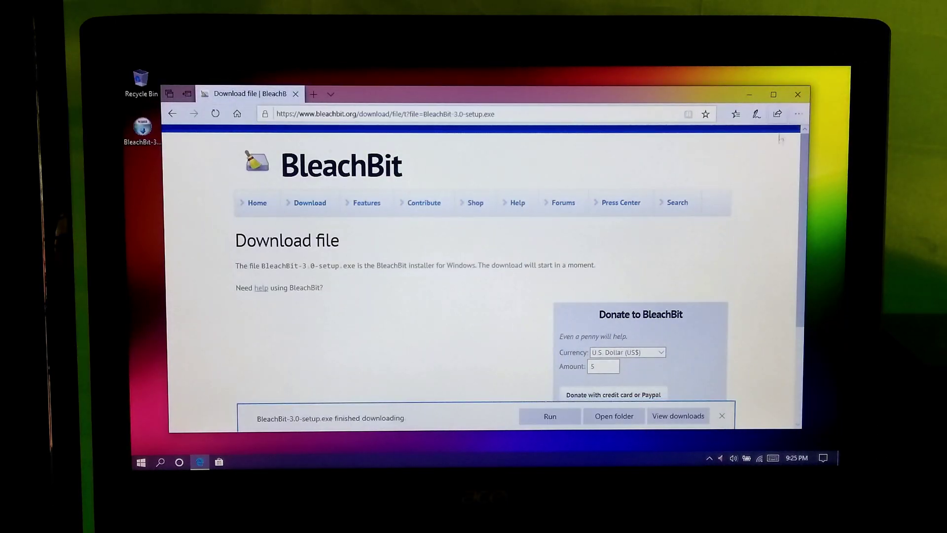
click(797, 94)
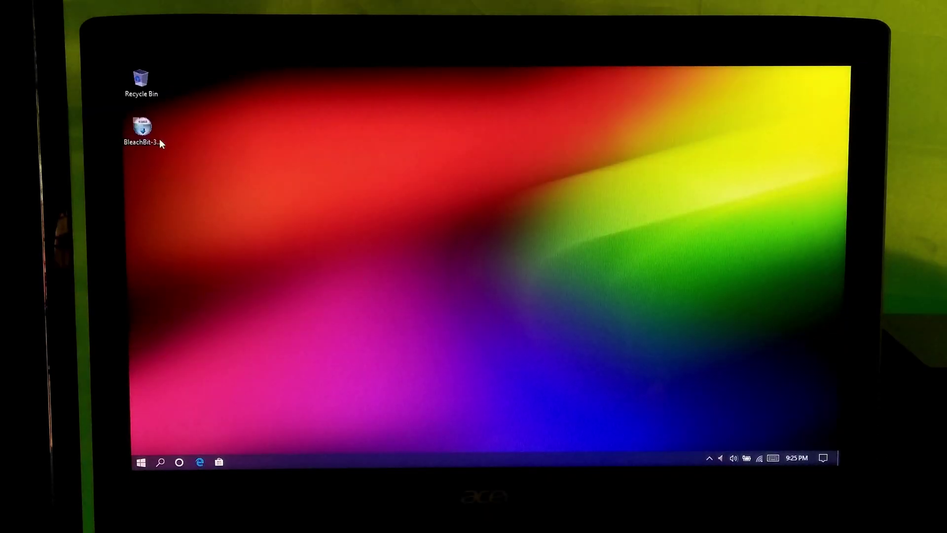
Run BleachBit-3.0-setup.exe in English, accept the licence, choose the all-users install, and approve UAC.
double_click(153, 130)
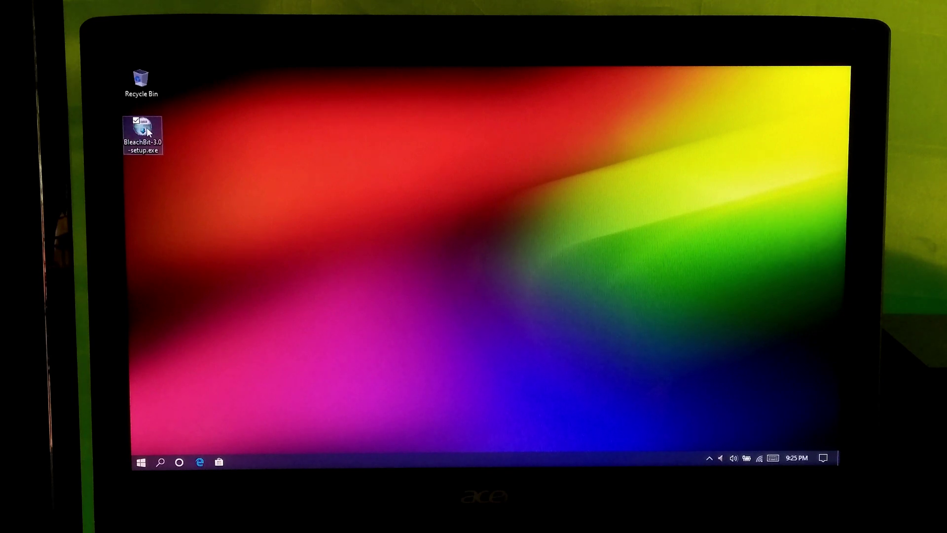
double_click(148, 131)
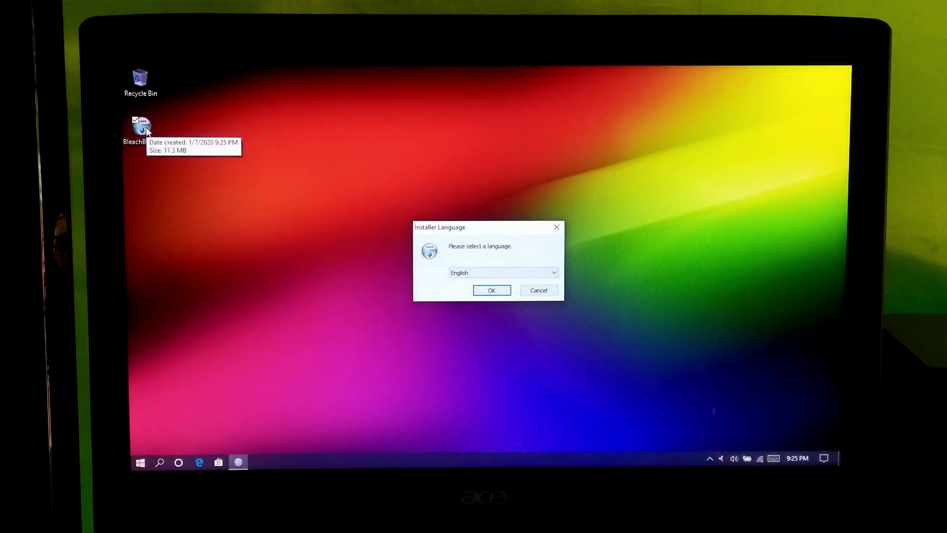
click(488, 292)
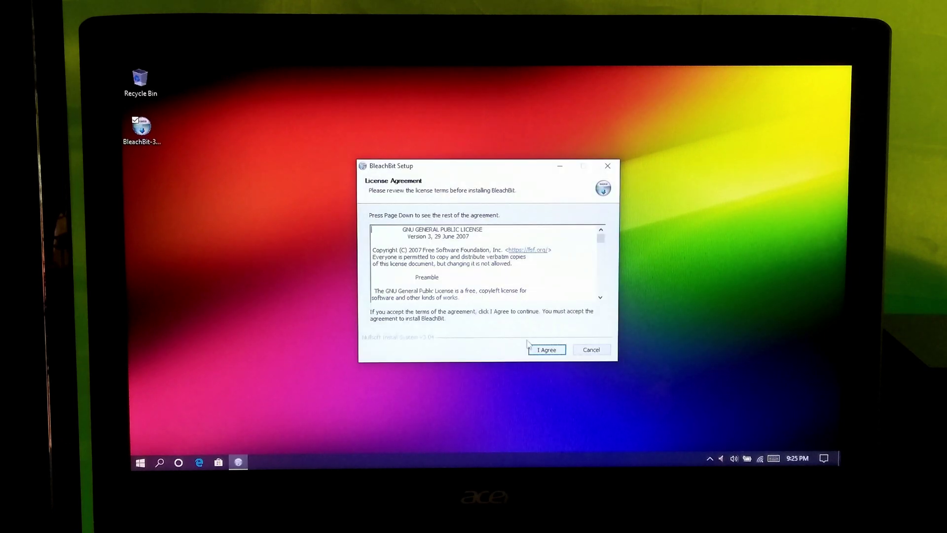
click(539, 351)
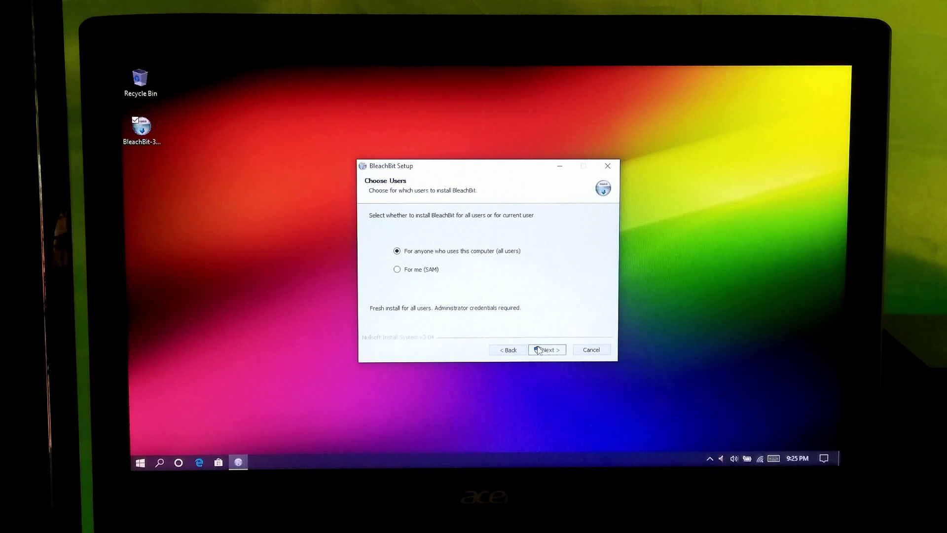
click(537, 350)
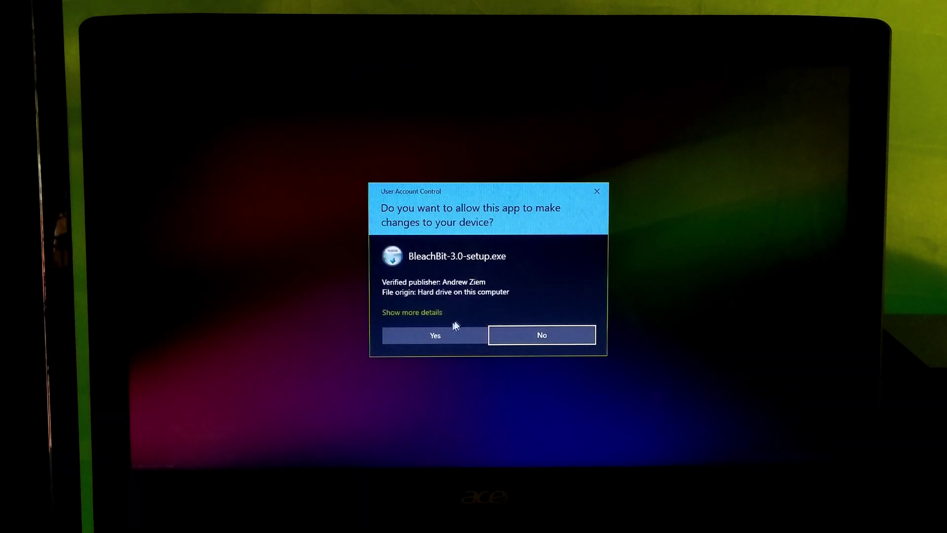
click(435, 333)
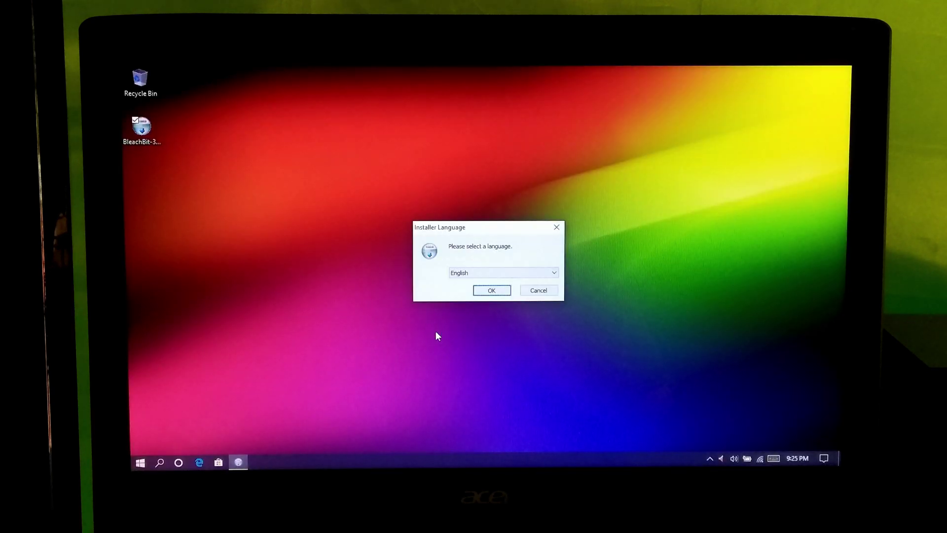
Install BleachBit in English with the default folder and components, then finish setup.
click(486, 289)
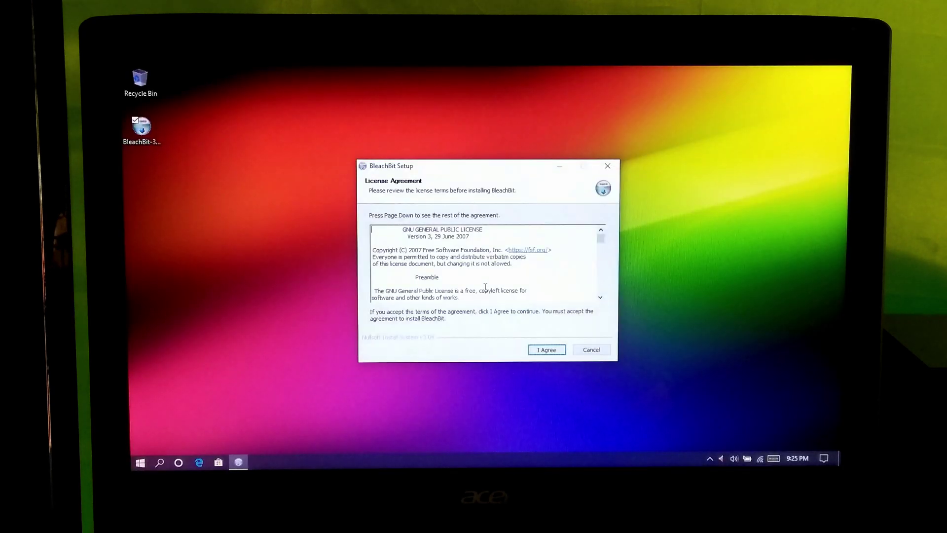
click(545, 350)
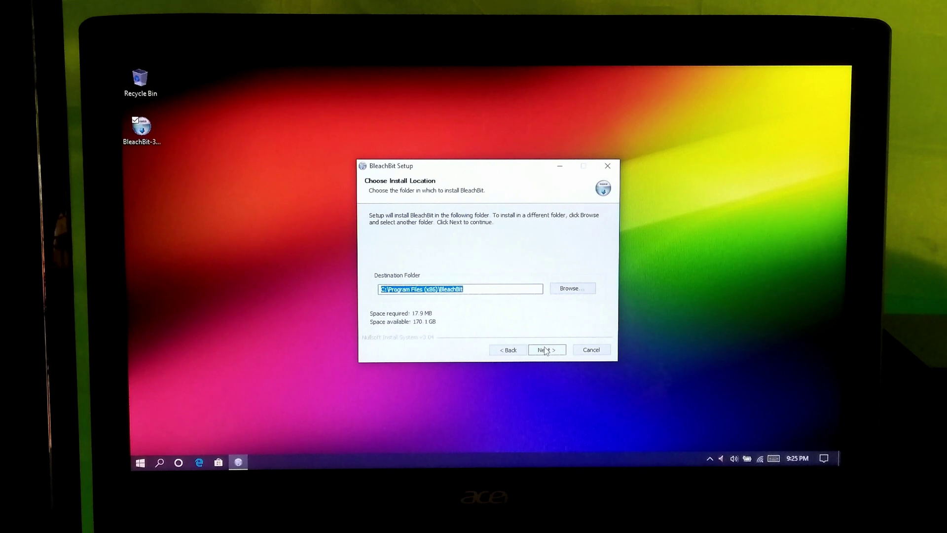
click(545, 351)
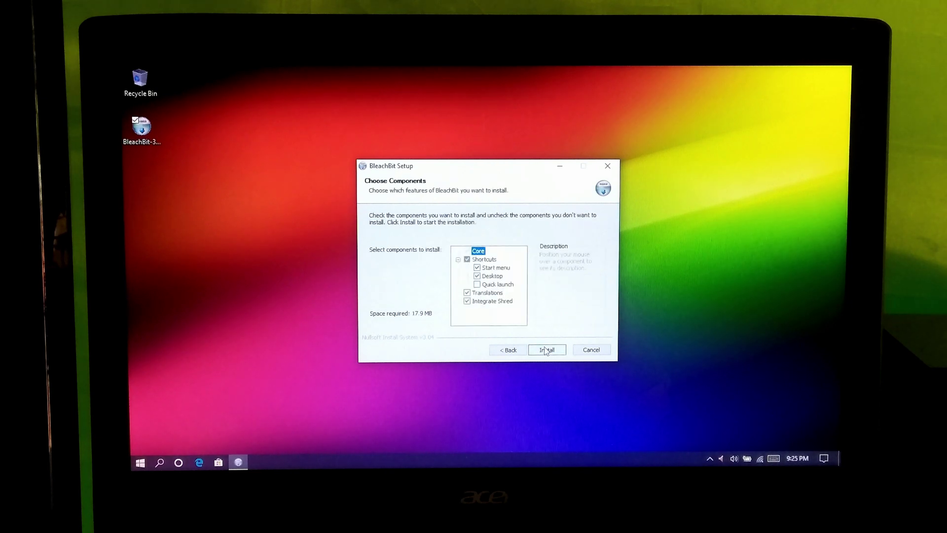
click(546, 351)
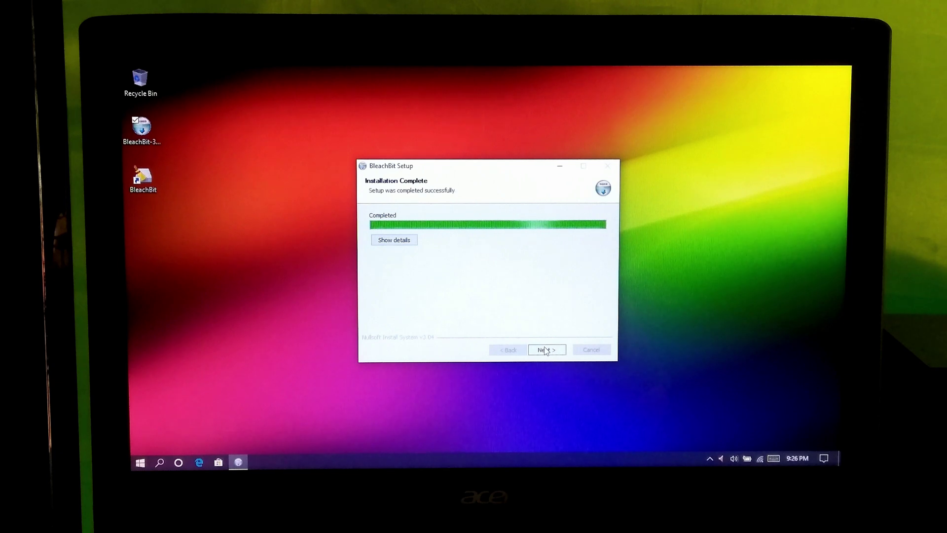
click(546, 351)
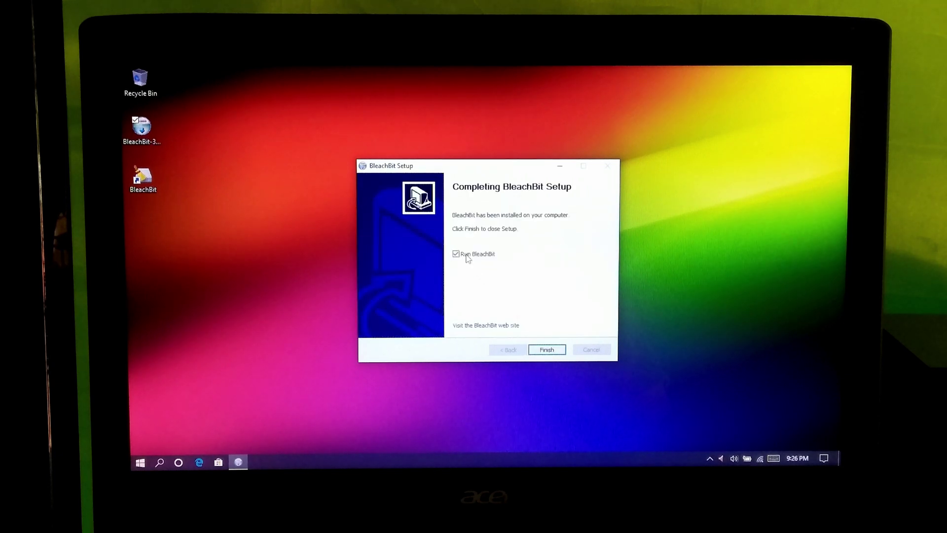
click(547, 349)
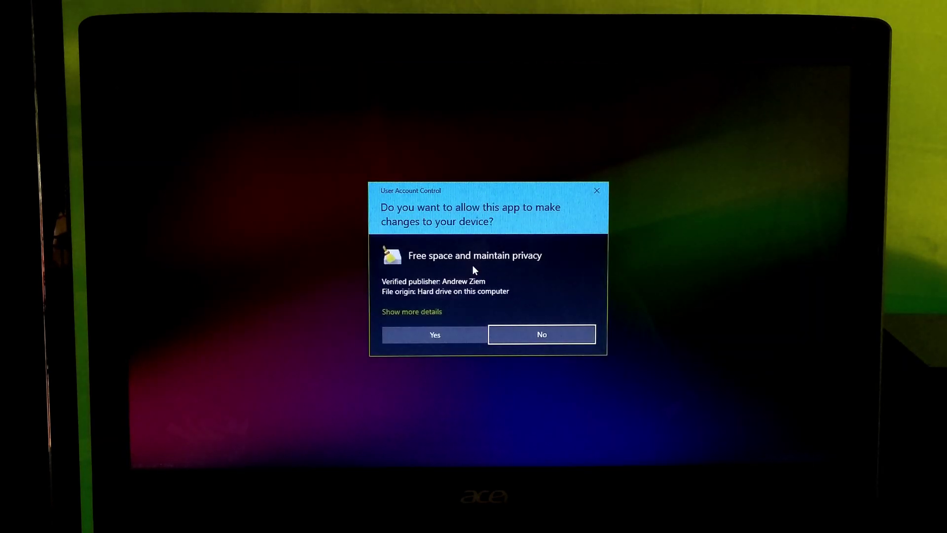
Approve the 'Free space and maintain privacy' UAC prompt and bring up BleachBit's main window.
click(446, 330)
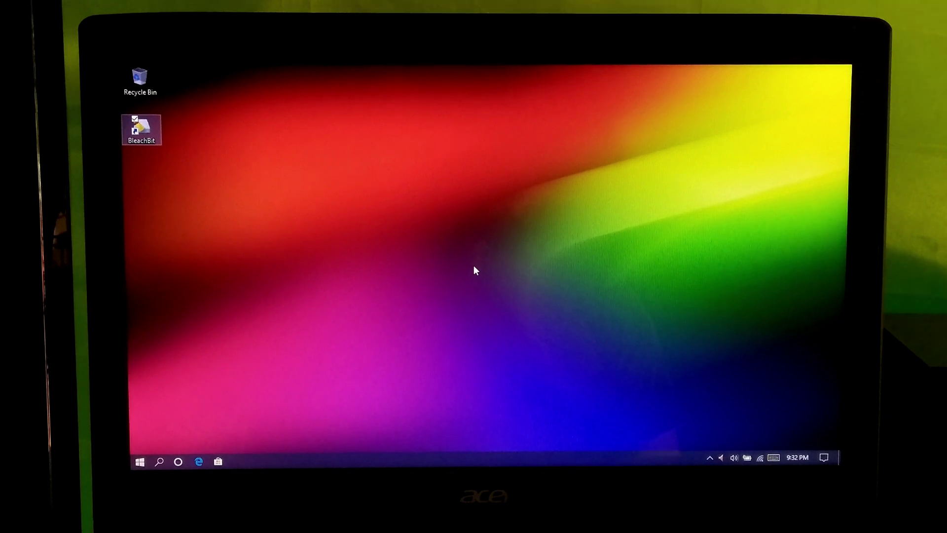
key(Return)
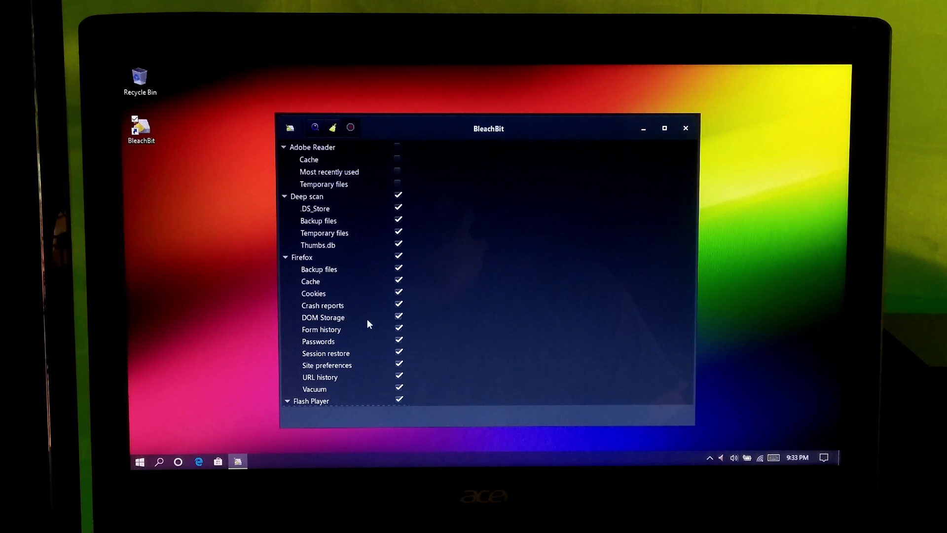
scroll(367, 319, down, 3)
scroll(367, 319, down, 2)
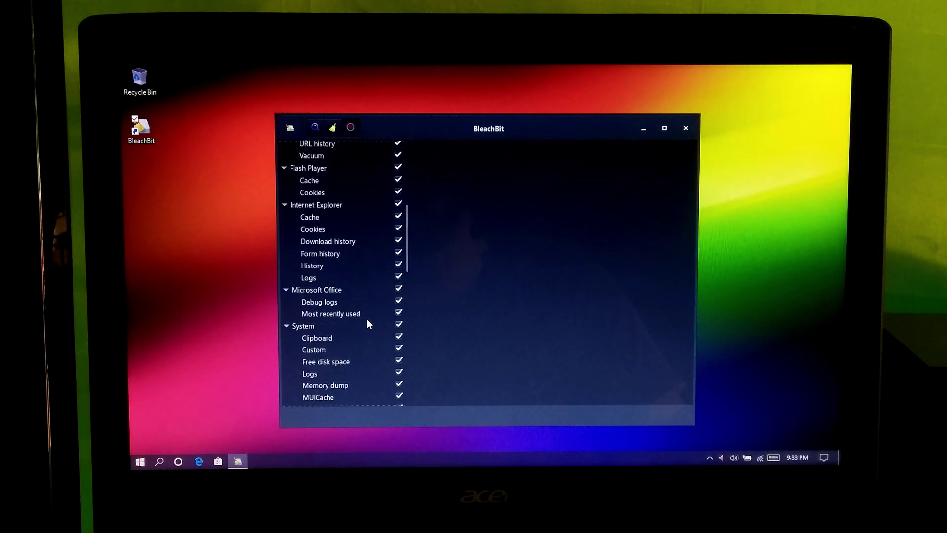
scroll(368, 319, down, 4)
scroll(367, 319, down, 2)
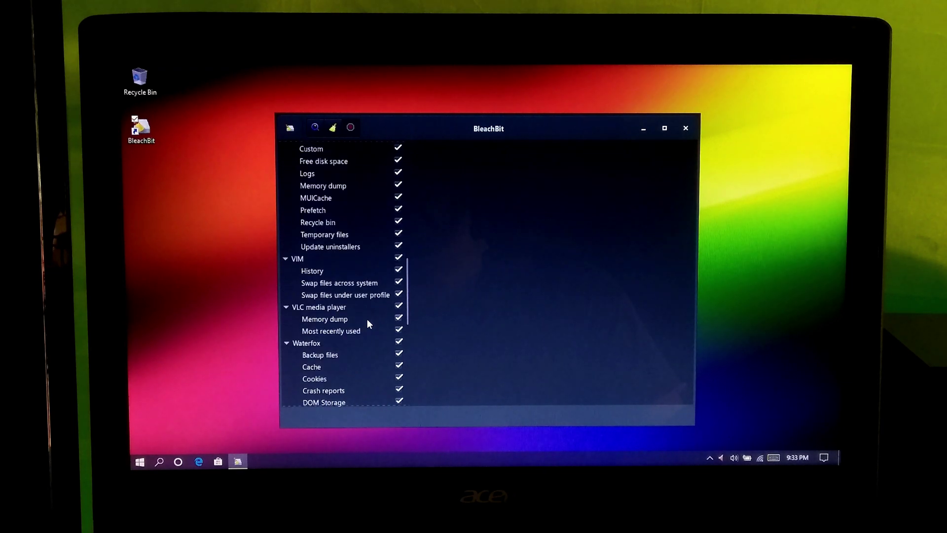
scroll(367, 319, down, 2)
scroll(367, 319, down, 3)
scroll(367, 319, down, 1)
scroll(367, 318, down, 2)
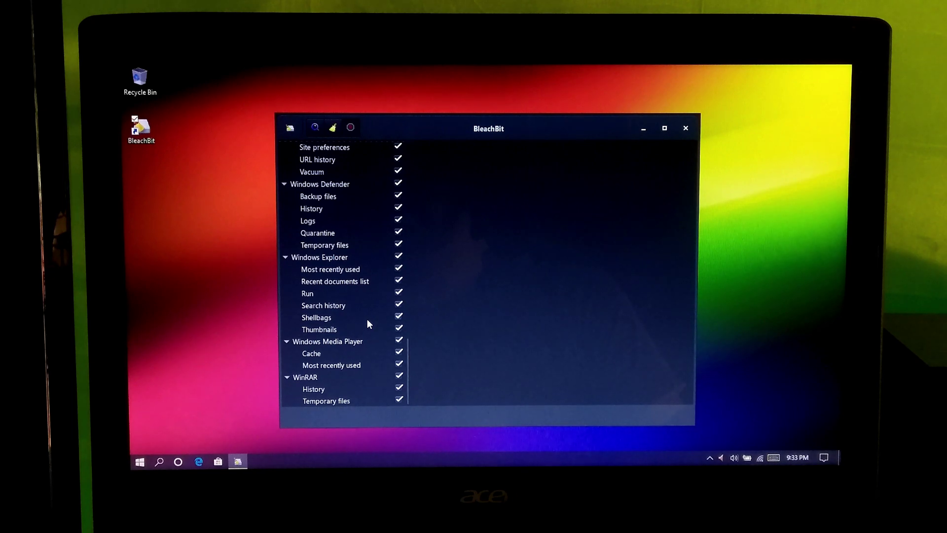
scroll(367, 323, up, 3)
scroll(366, 323, up, 2)
scroll(367, 323, up, 3)
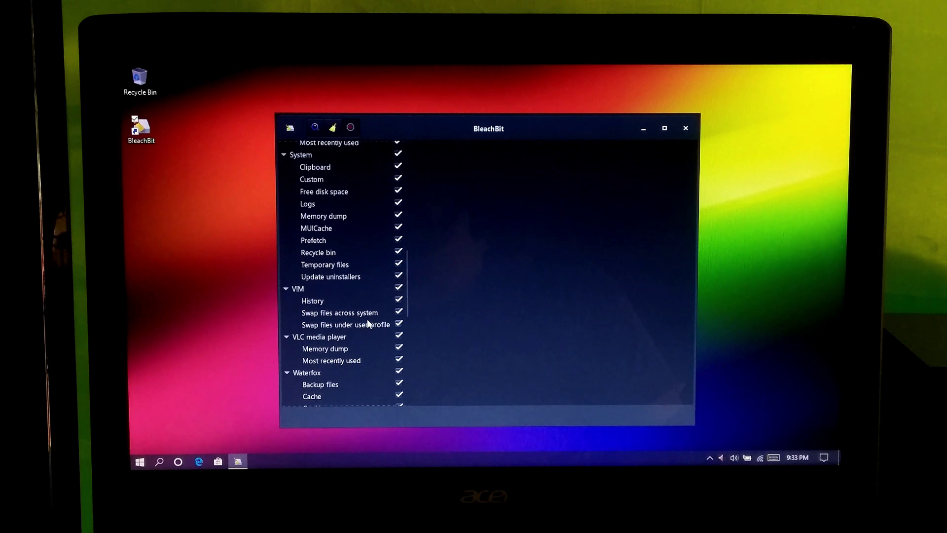
scroll(367, 320, down, 1)
scroll(367, 320, down, 1)
scroll(367, 321, down, 1)
scroll(367, 322, down, 1)
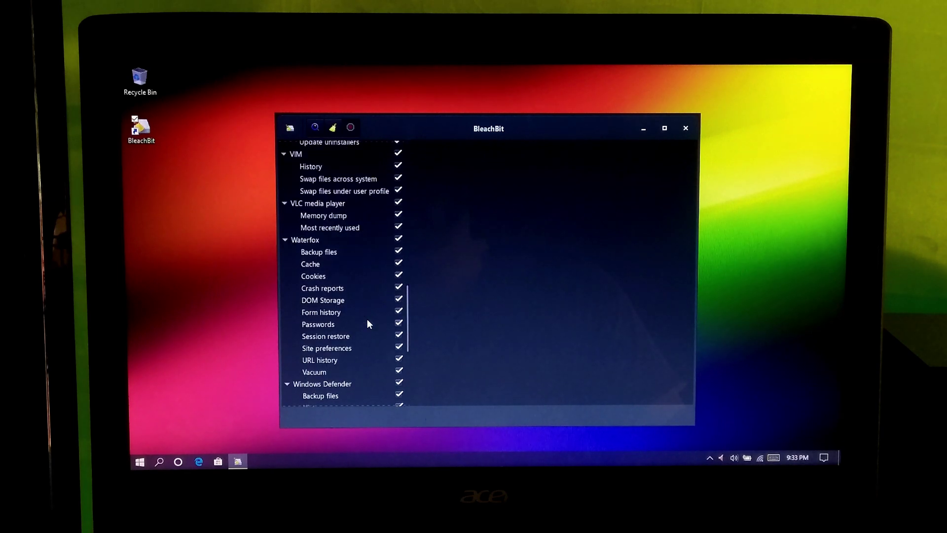
scroll(366, 323, down, 1)
scroll(366, 324, down, 1)
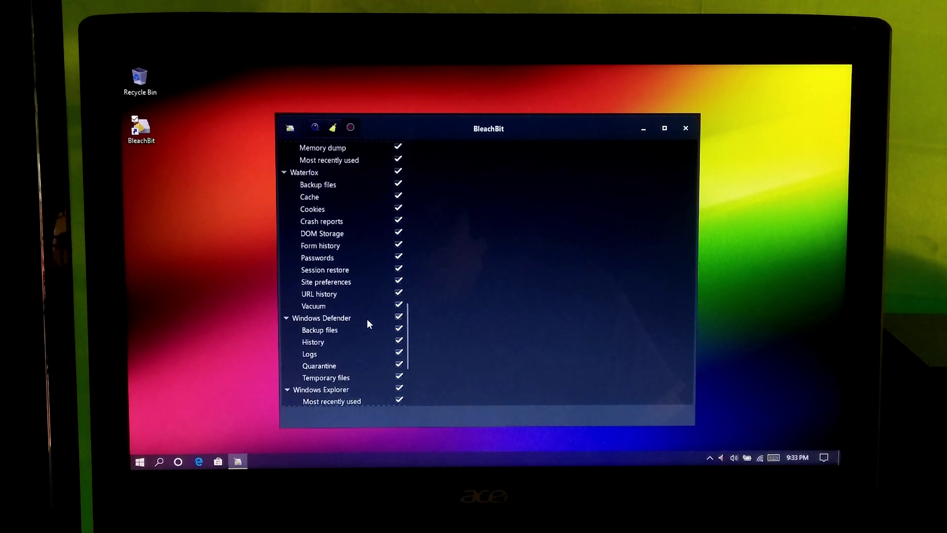
scroll(368, 318, down, 3)
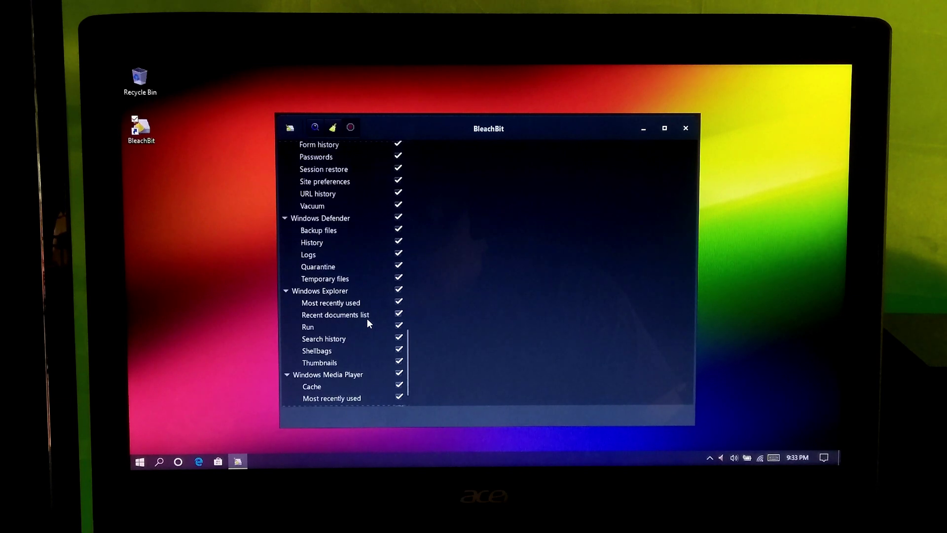
scroll(367, 318, down, 1)
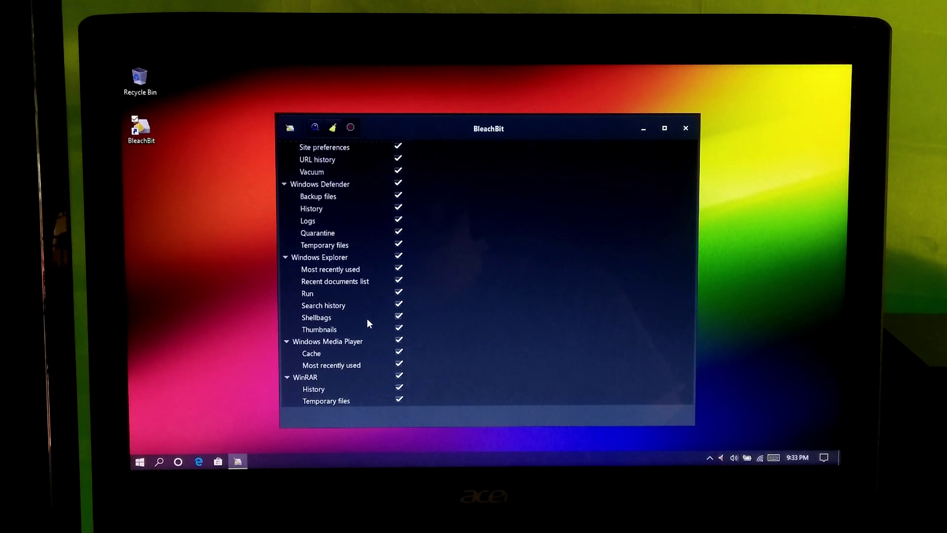
scroll(367, 319, up, 5)
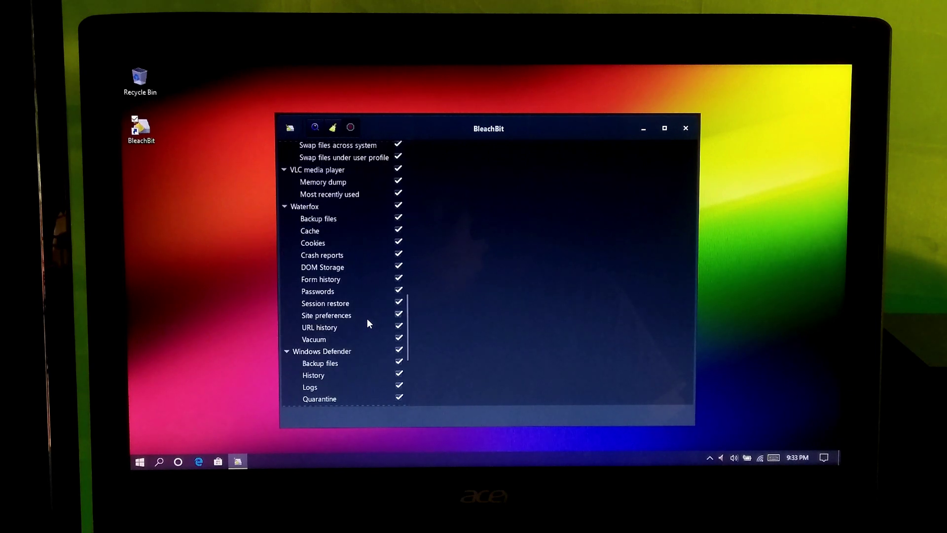
scroll(367, 318, up, 5)
scroll(367, 318, up, 3)
scroll(368, 318, up, 4)
scroll(367, 318, up, 4)
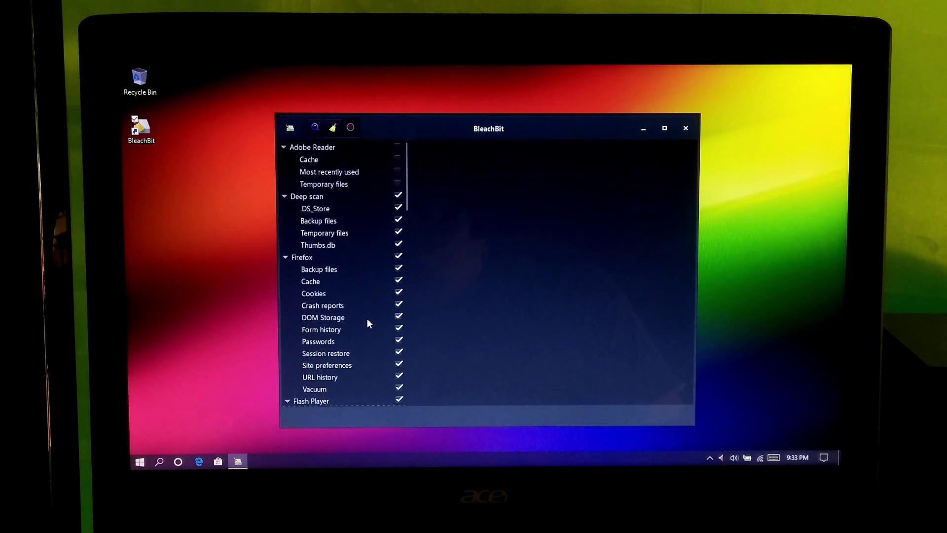
Tick the Adobe Reader cleaner along with its cache and recent-documents options.
click(397, 147)
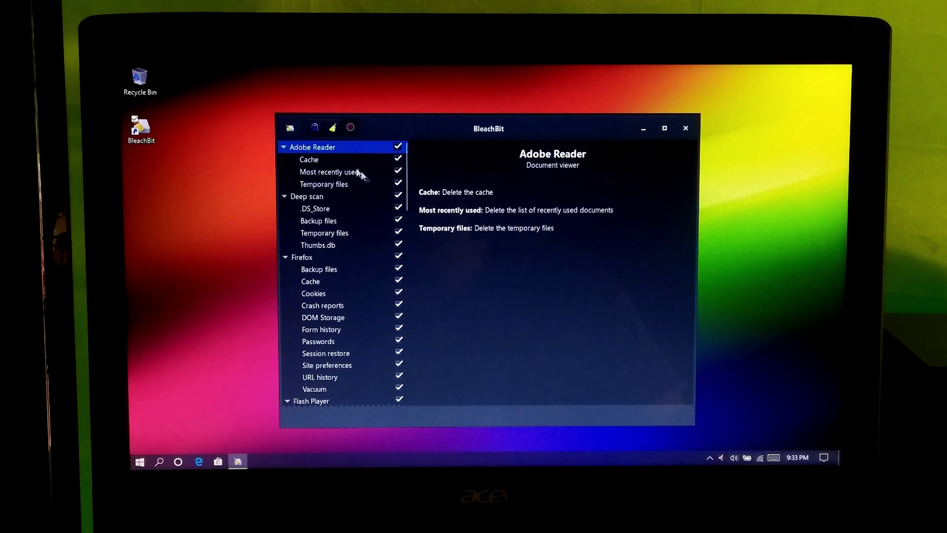
Preview the cleanup (243.4MB across 724 files), then collapse every cleaner group from Adobe Reader to WinRAR.
click(318, 127)
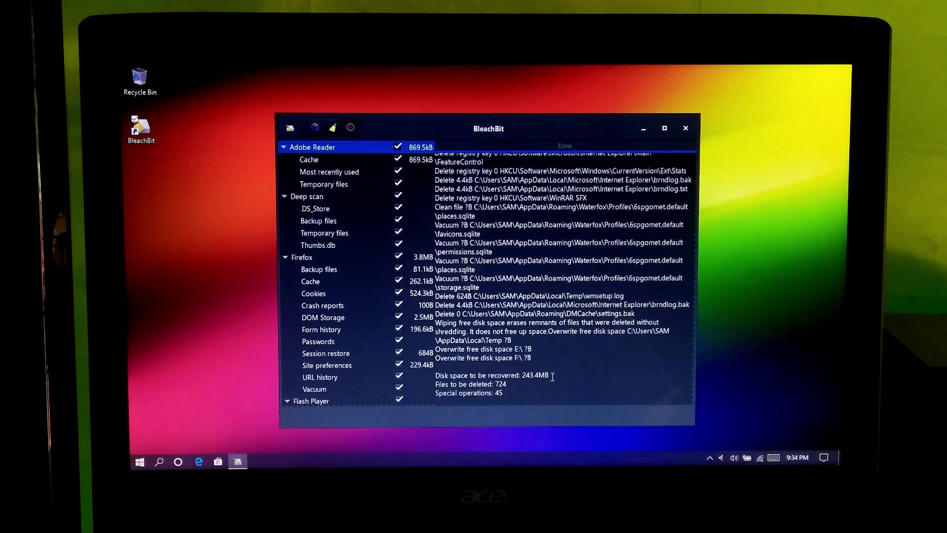
scroll(387, 344, down, 3)
scroll(386, 343, down, 3)
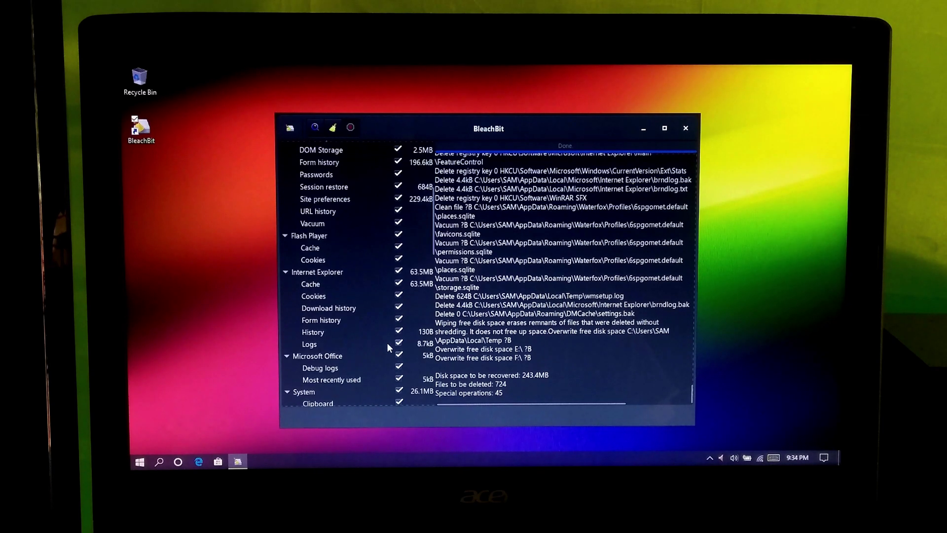
scroll(387, 342, down, 3)
scroll(386, 343, down, 1)
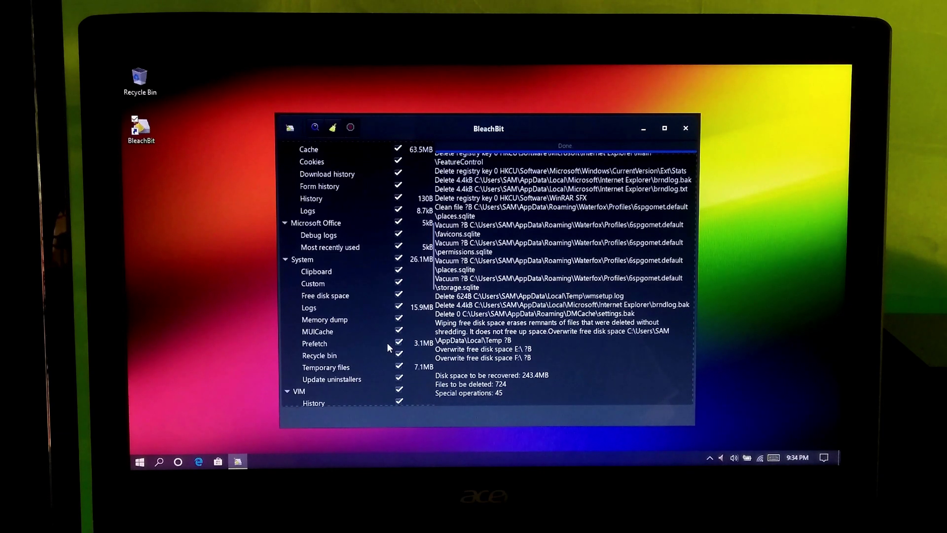
scroll(387, 343, down, 2)
scroll(387, 343, down, 1)
scroll(386, 341, down, 1)
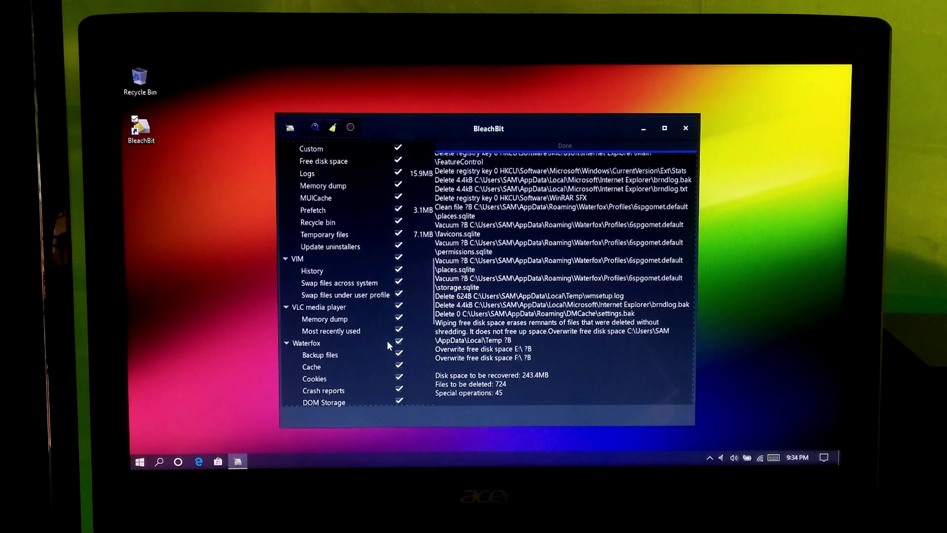
scroll(387, 340, down, 3)
scroll(387, 341, down, 1)
scroll(387, 343, down, 3)
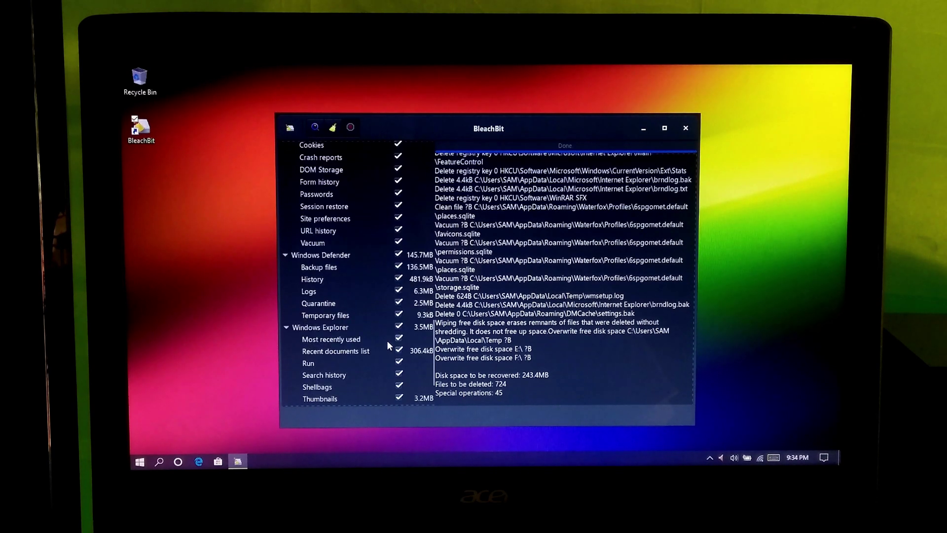
scroll(387, 340, down, 1)
scroll(387, 340, down, 1)
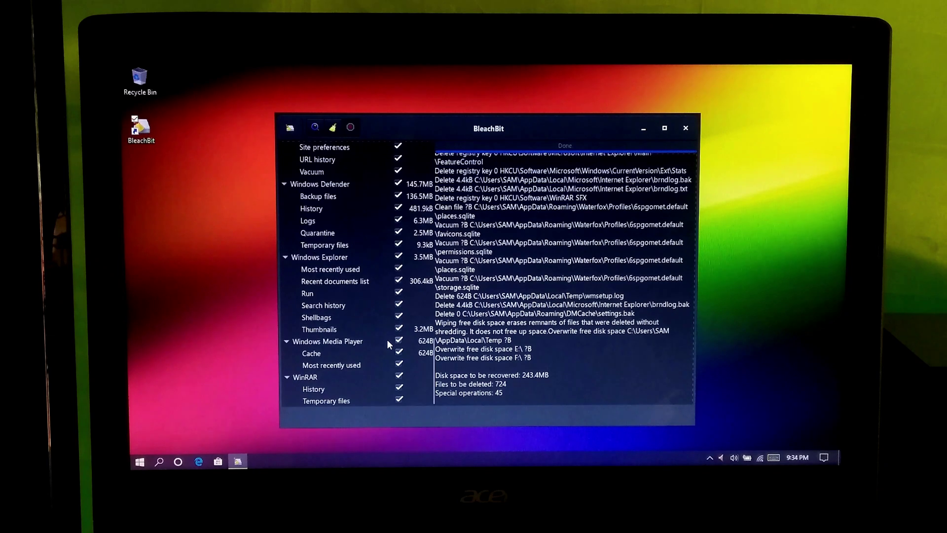
scroll(387, 340, up, 5)
scroll(387, 340, up, 1)
scroll(387, 339, up, 5)
scroll(387, 340, up, 8)
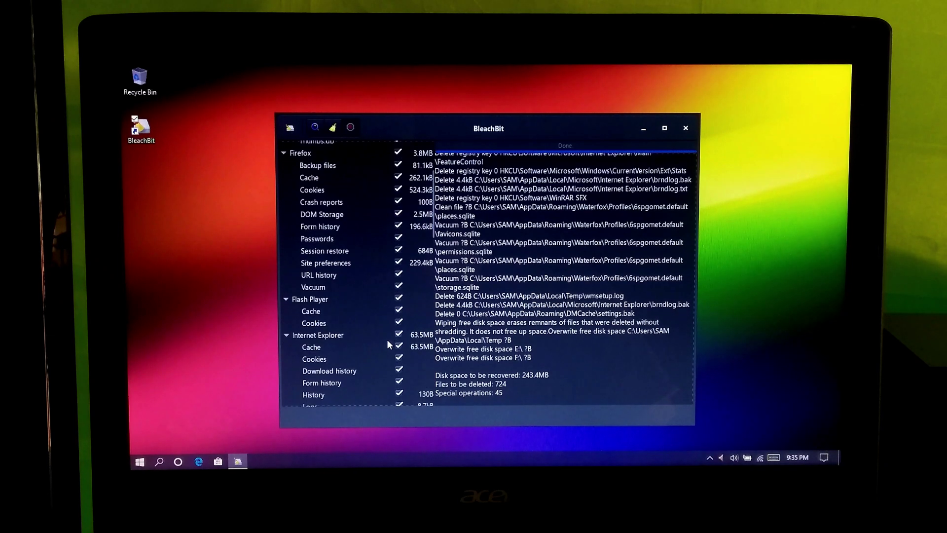
scroll(387, 339, up, 3)
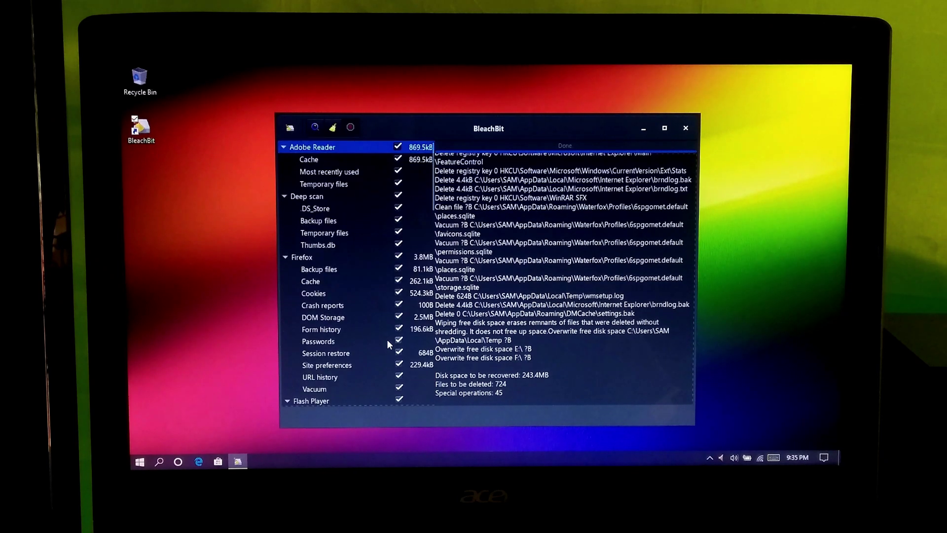
click(283, 147)
click(283, 159)
click(284, 183)
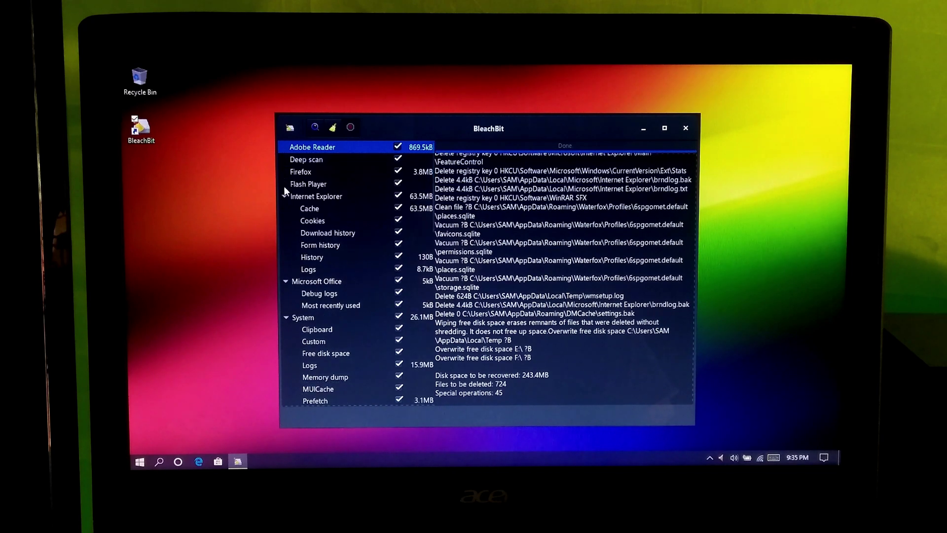
click(283, 208)
click(284, 232)
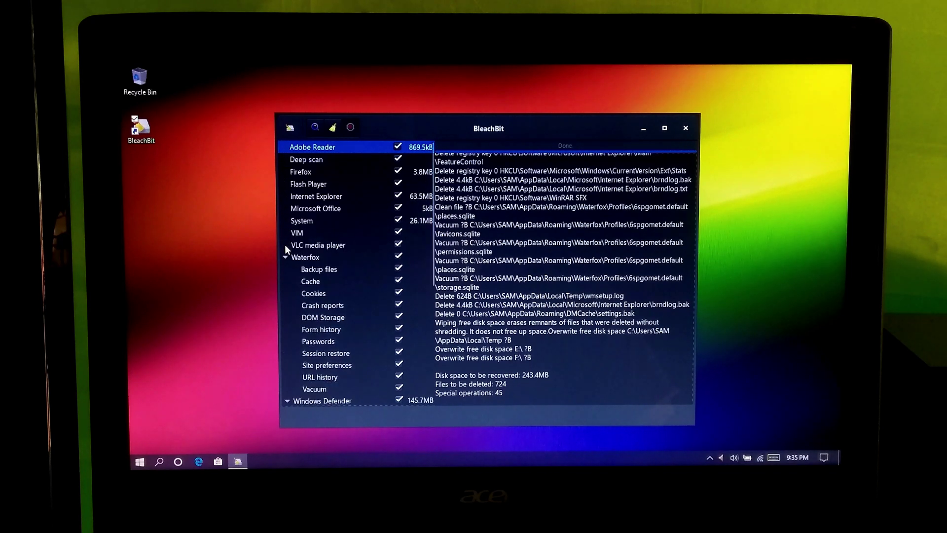
click(285, 257)
click(285, 281)
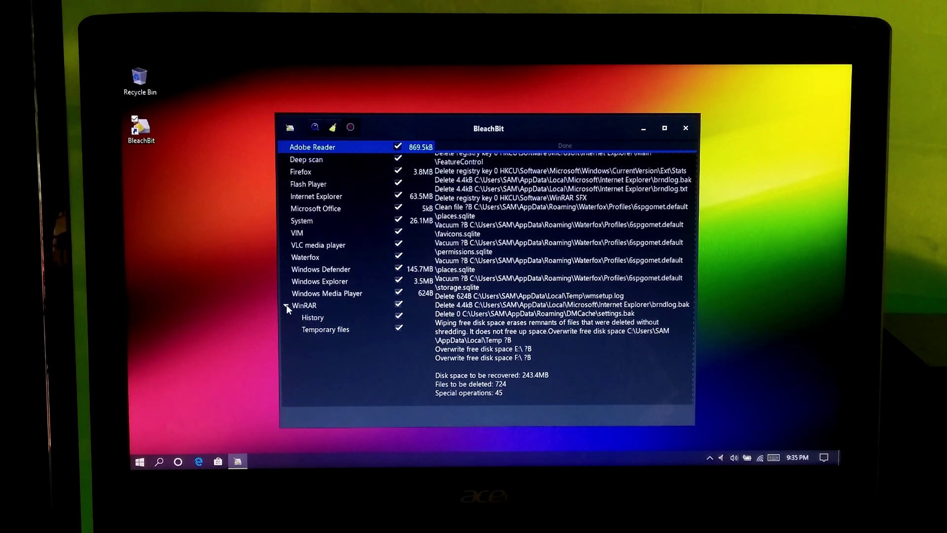
click(286, 304)
Clean the checked items and confirm permanent deletion, freeing 247.6MB.
click(332, 128)
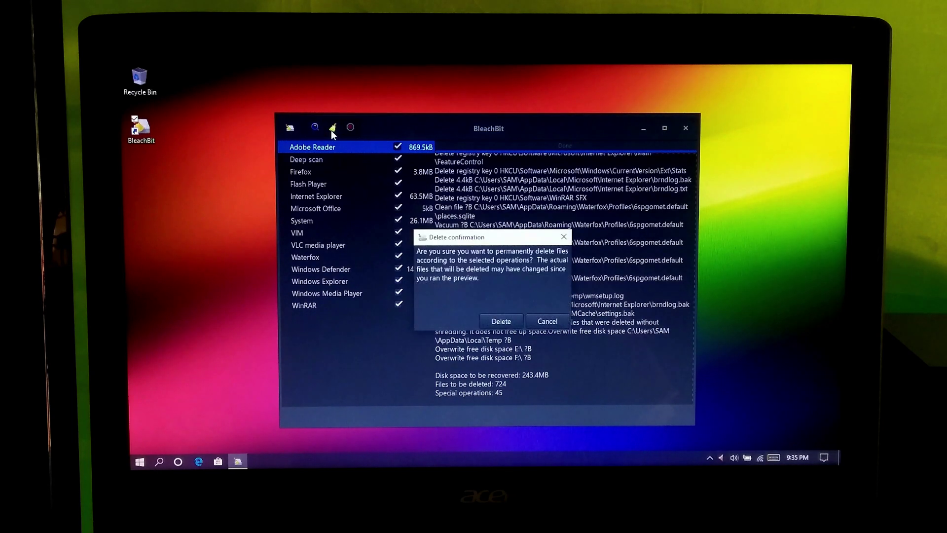
click(501, 321)
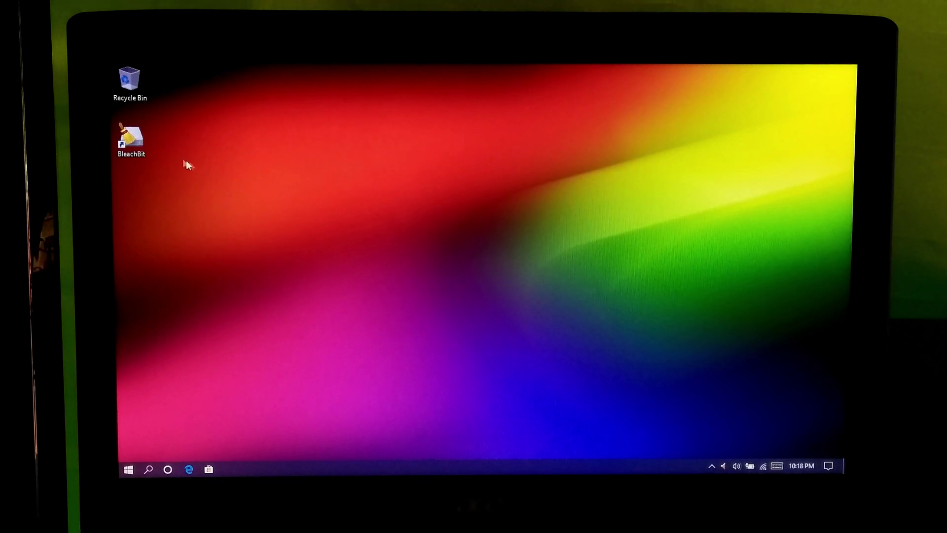
Reopen BleachBit from its desktop shortcut and run a second preview (69.1MB, 95 files).
click(148, 145)
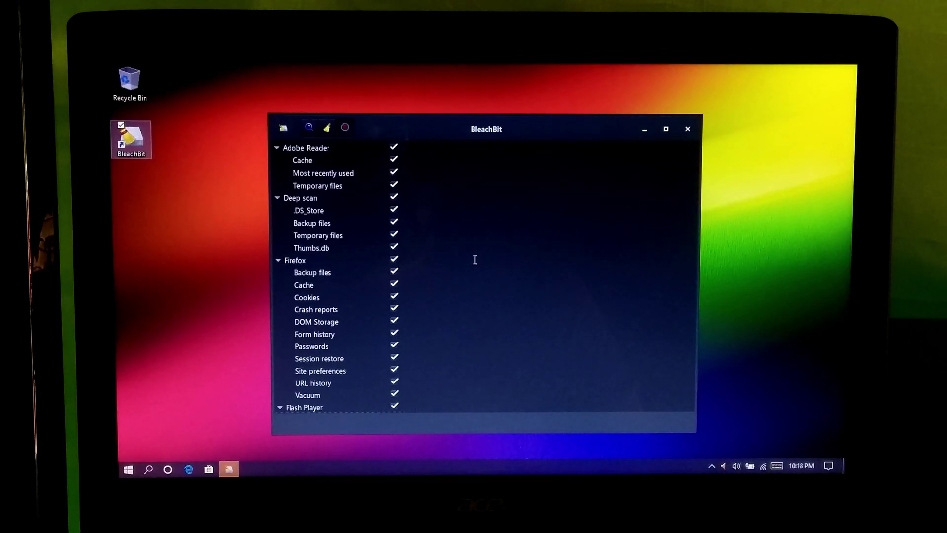
click(310, 128)
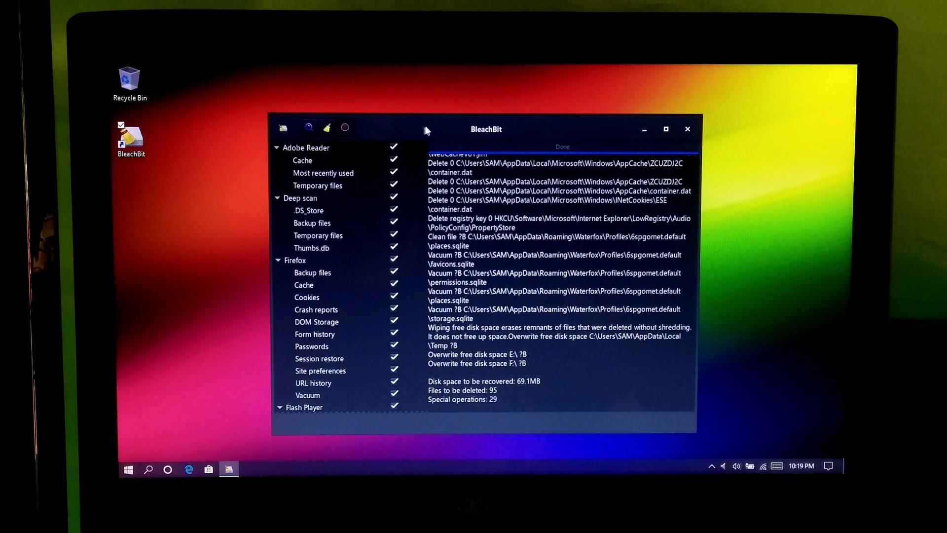
Collapse the Adobe Reader, Deep scan, Firefox, Flash Player and Internet Explorer groups.
click(284, 145)
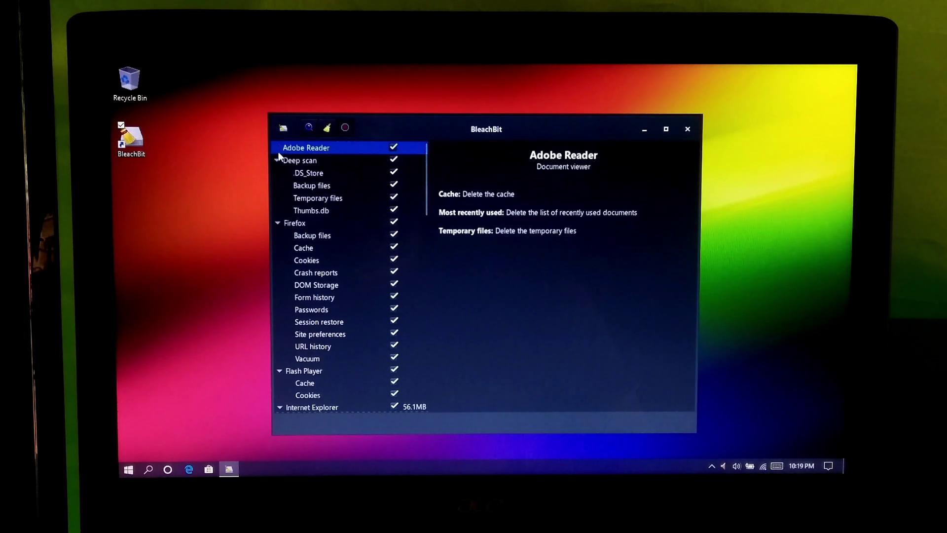
click(279, 159)
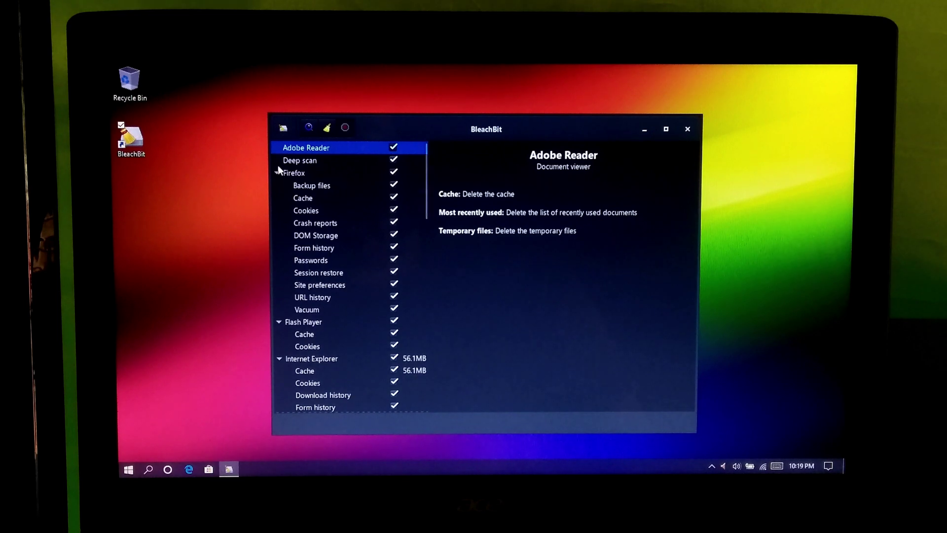
click(278, 172)
click(278, 185)
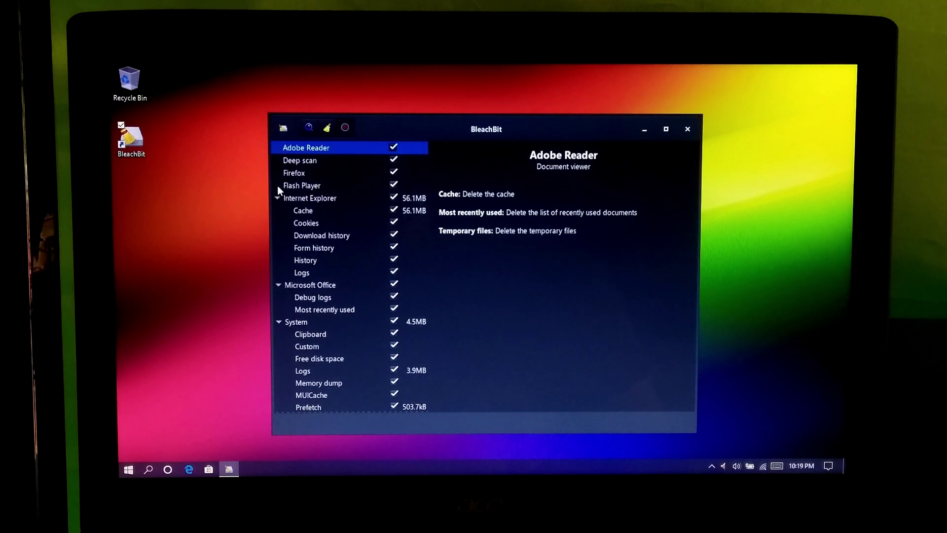
click(278, 198)
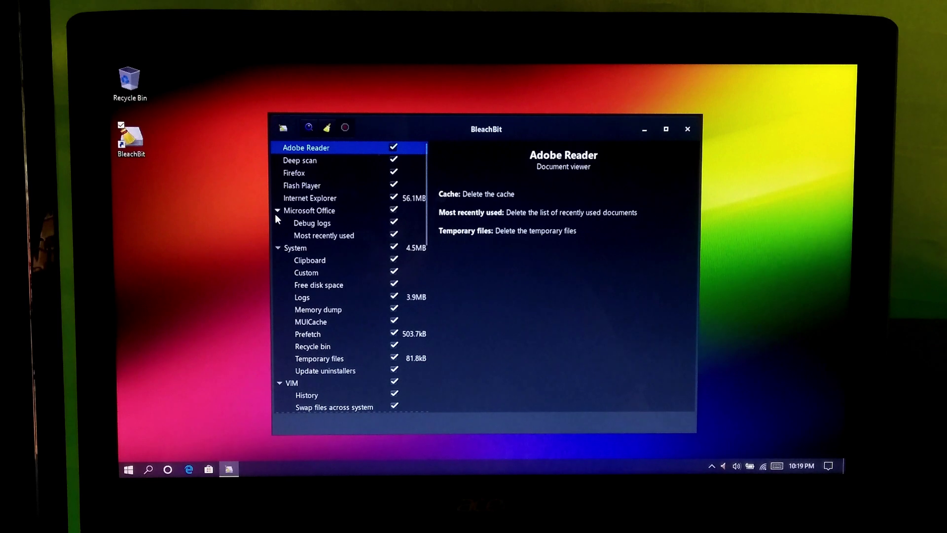
Collapse the remaining groups from Microsoft Office to WinRAR, then show Internet Explorer's 56.1MB options.
click(278, 210)
click(278, 234)
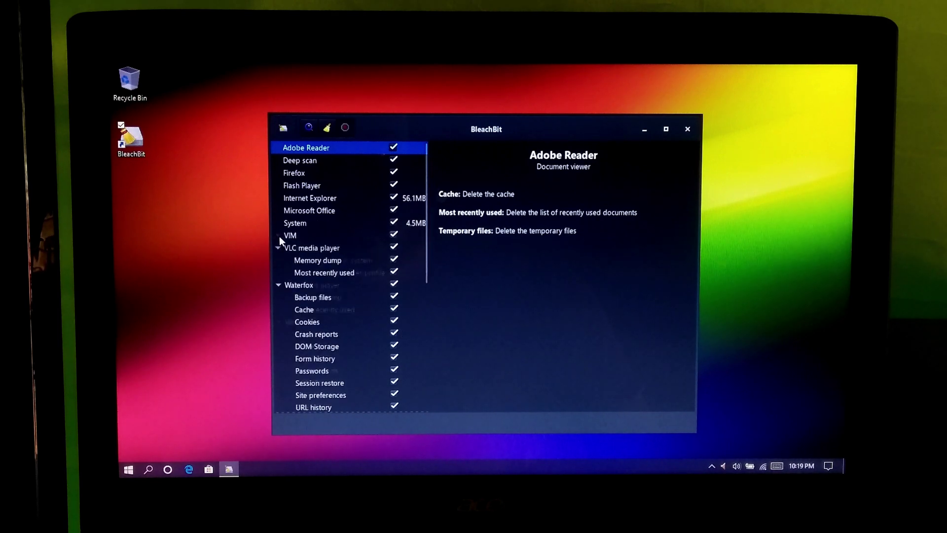
click(278, 247)
click(278, 272)
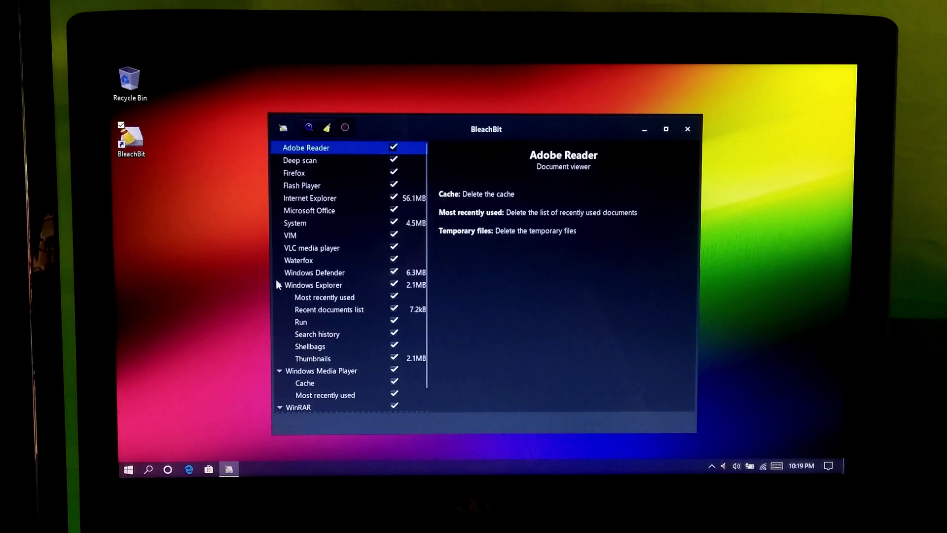
click(280, 285)
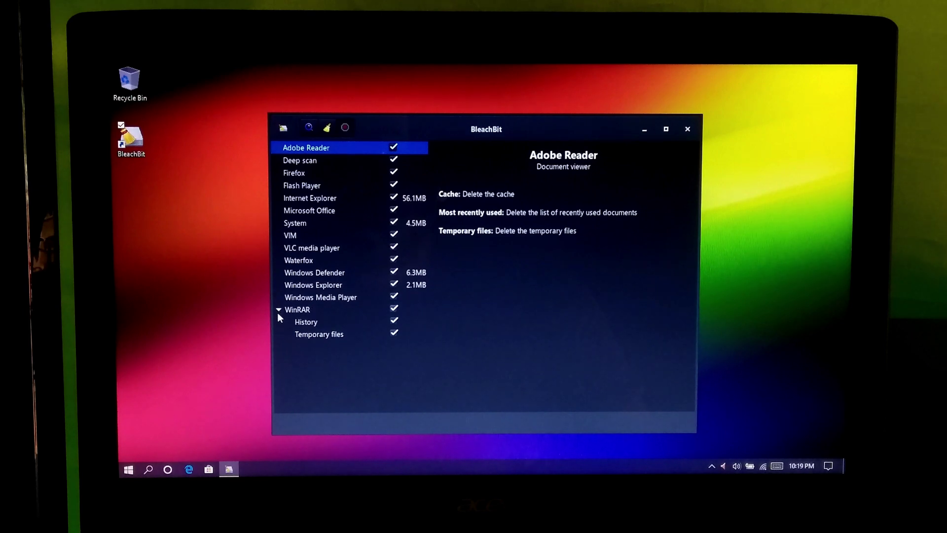
click(278, 309)
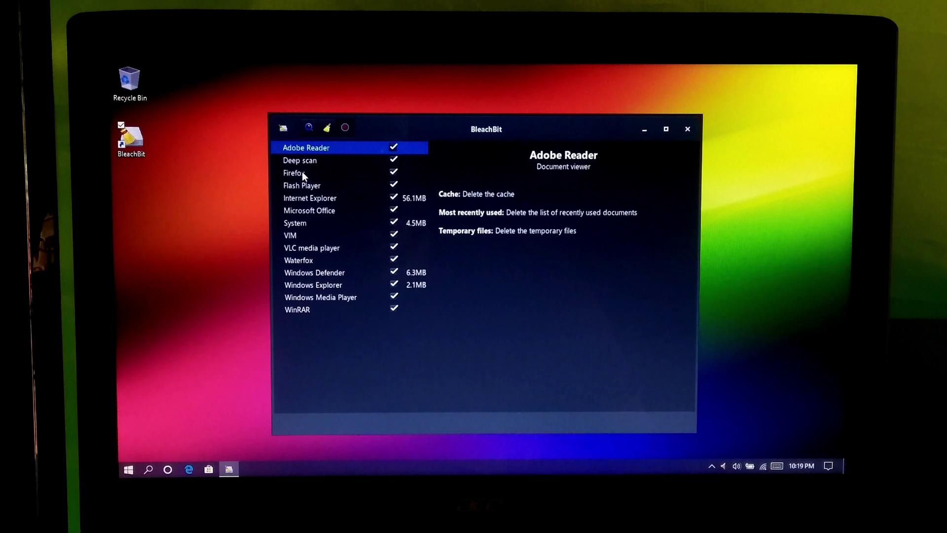
click(308, 200)
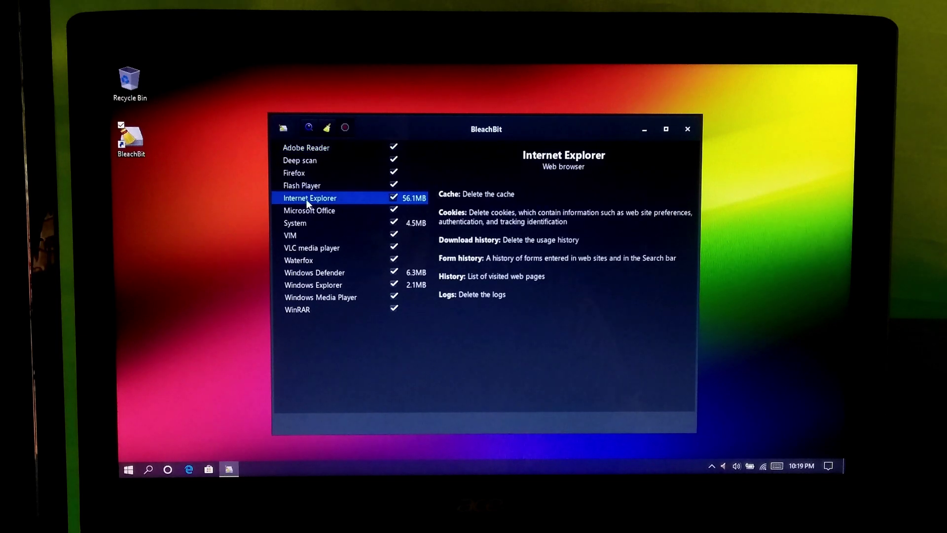